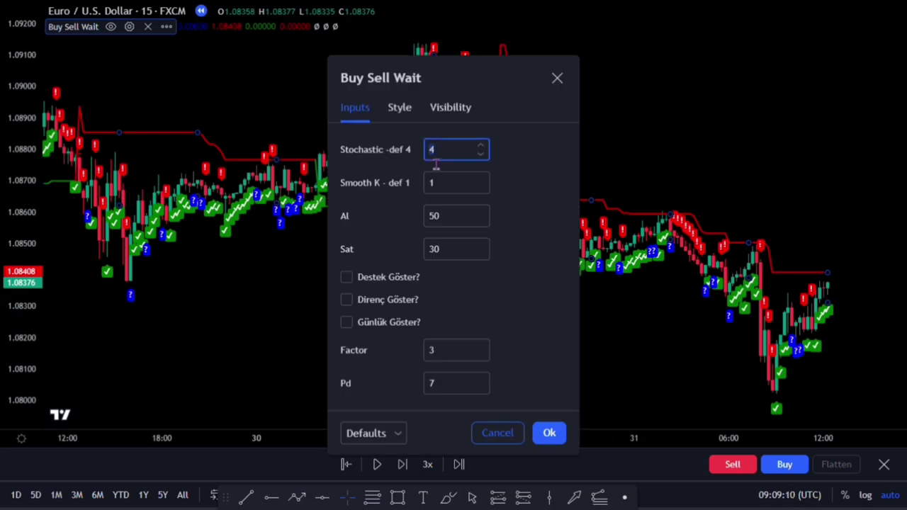
Set the Buy Sell Wait indicator's Stochastic to 15, Smooth K to 3 and Al to 200.
text(15)
key(Tab)
key(Tab)
text(200)
click(420, 362)
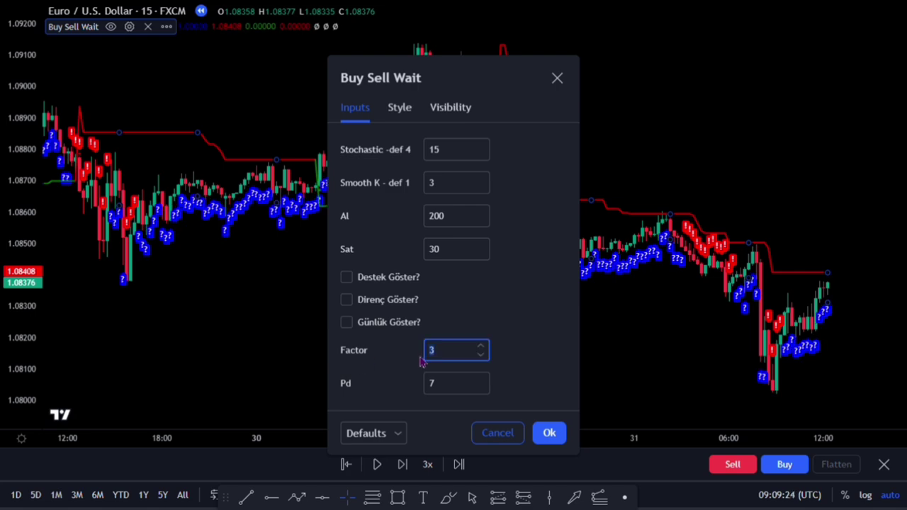
click(549, 433)
Run the bar replay forward through 1 February 2023 to follow the price after the green arrow.
drag(591, 385, 325, 340)
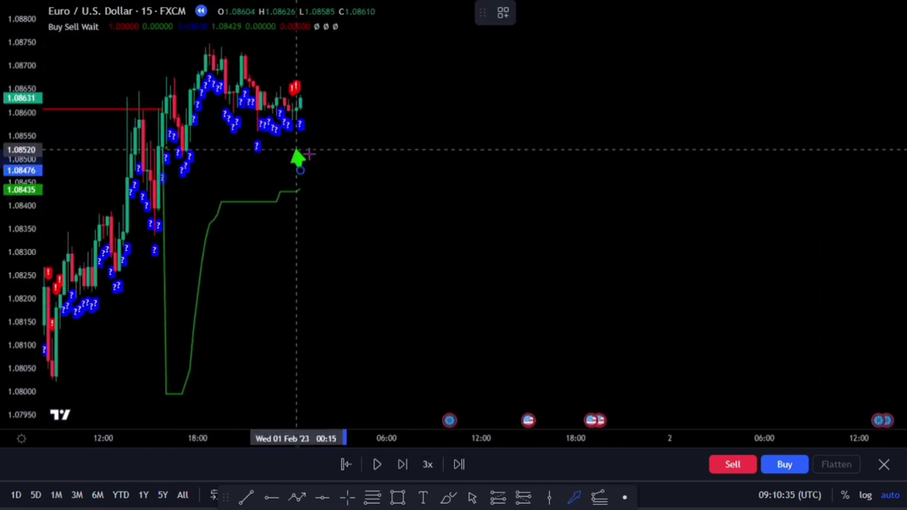
click(377, 464)
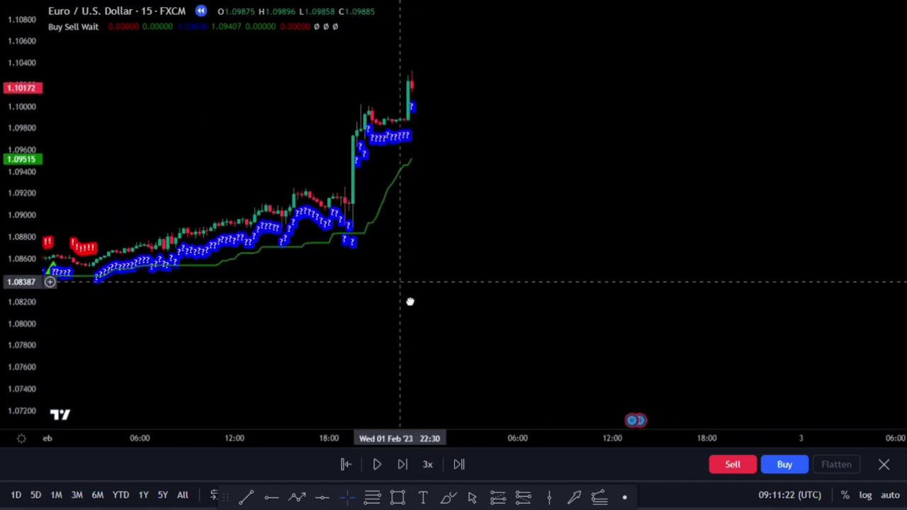
click(377, 465)
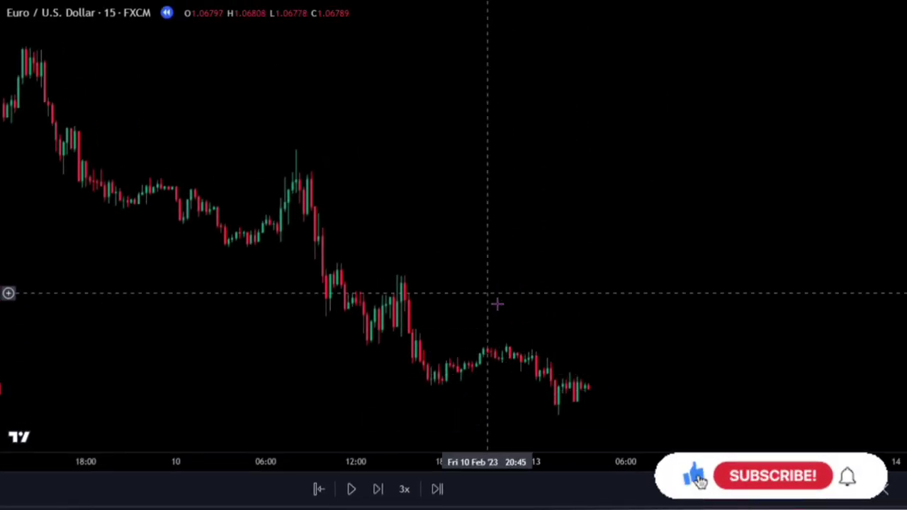
Find the community script Pivot Point Supertrend and add it to the EUR/USD 15-minute chart.
key(slash)
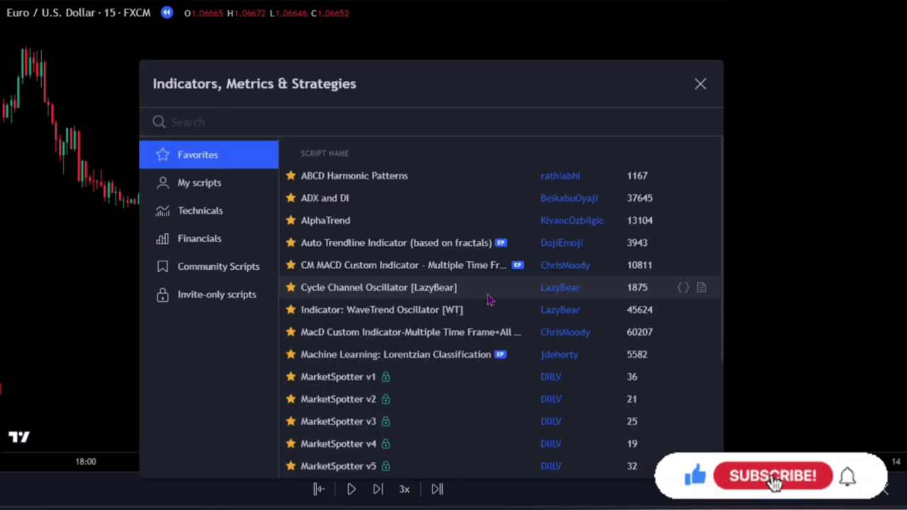
text(PIVOT POINT SUP)
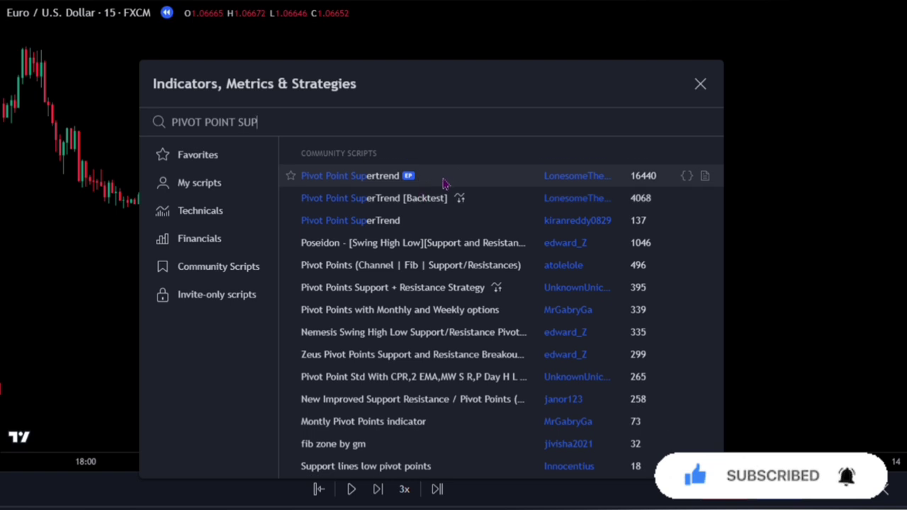
click(503, 178)
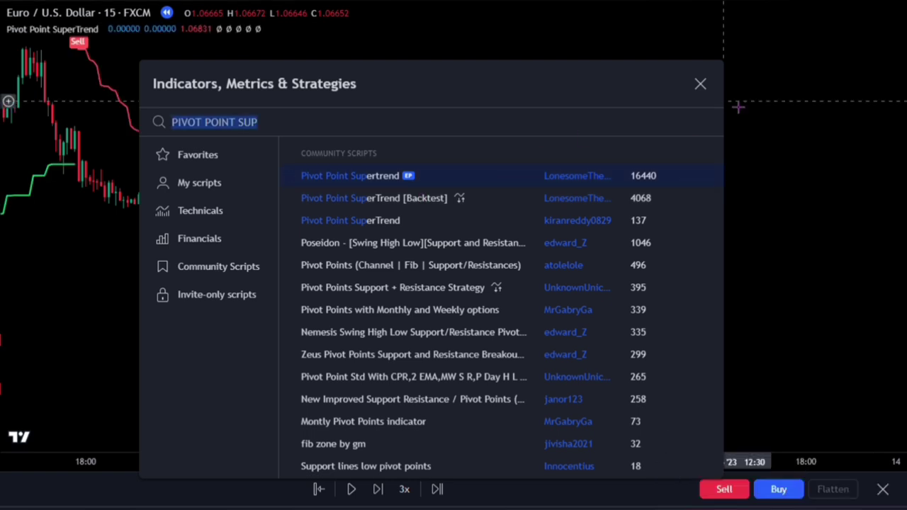
click(701, 84)
Examine the Pivot Point SuperTrend lines and Buy/Sell labels across 8 to 13 February and review the indicator's input settings.
drag(506, 206, 740, 209)
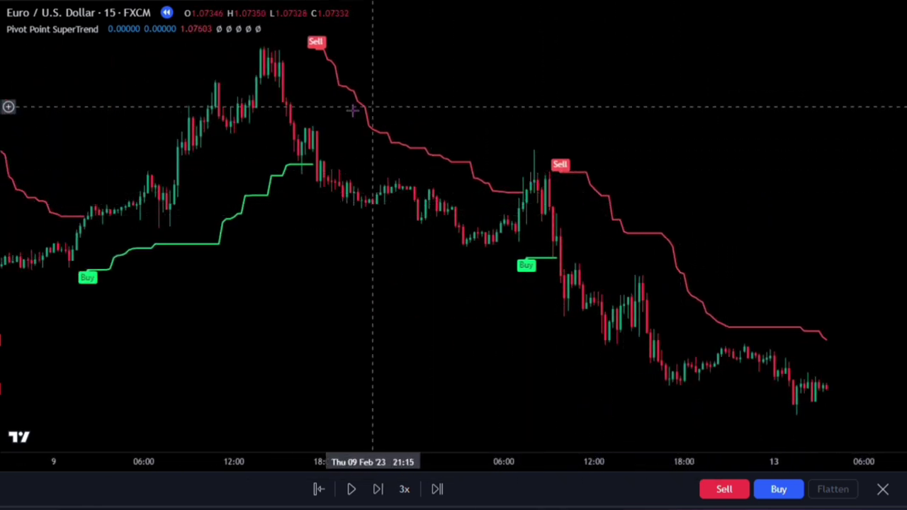
drag(282, 281, 389, 292)
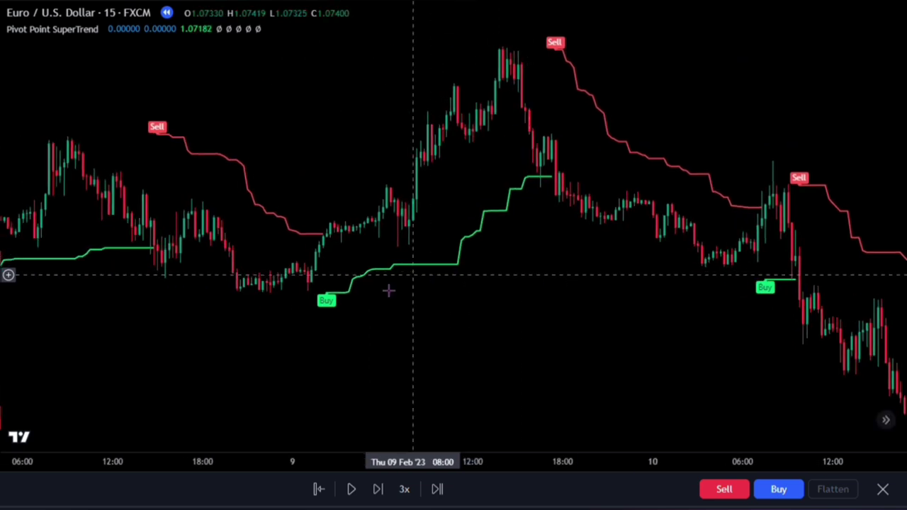
drag(546, 308, 427, 362)
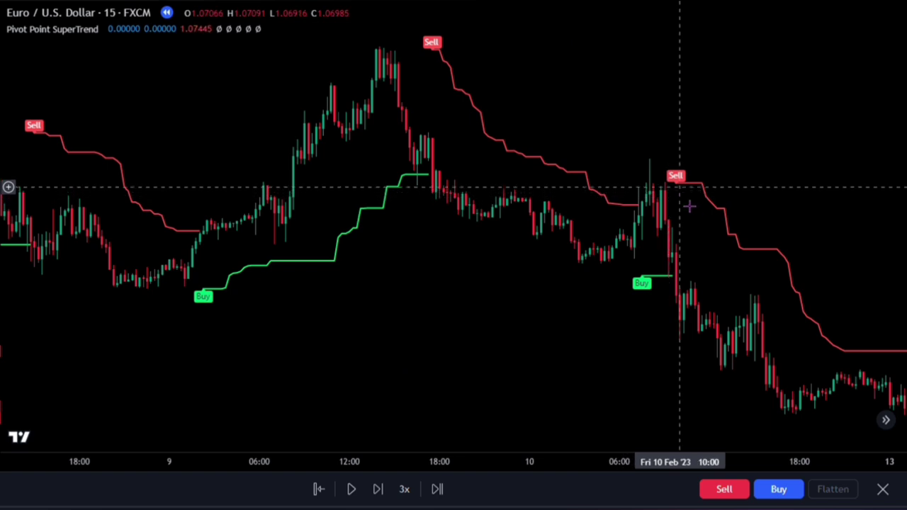
drag(723, 263, 632, 275)
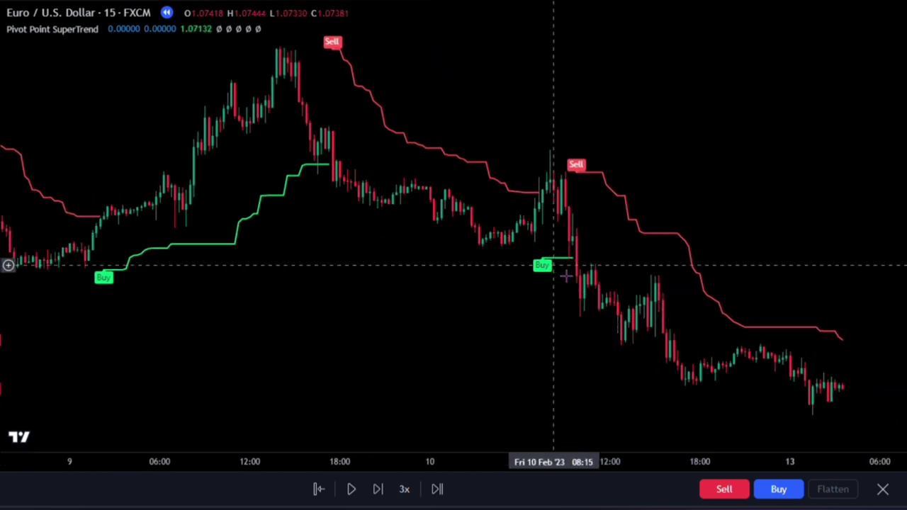
double_click(561, 265)
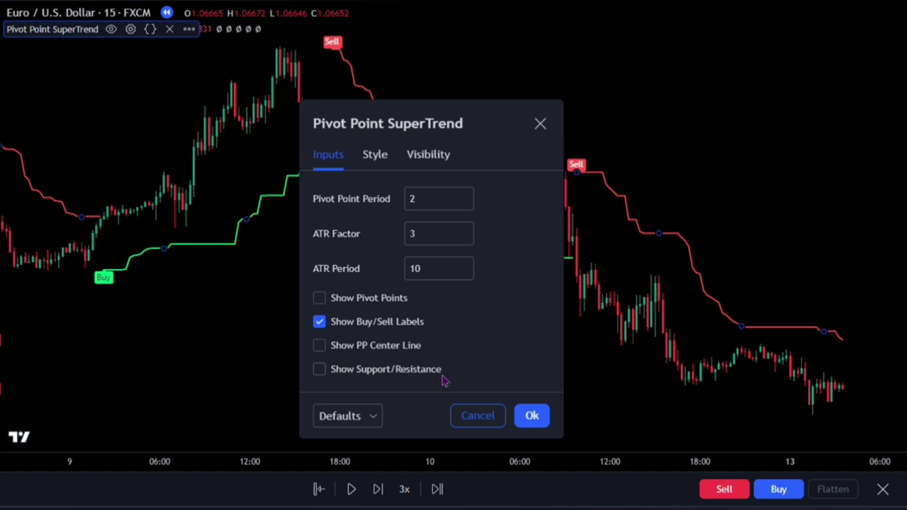
click(532, 416)
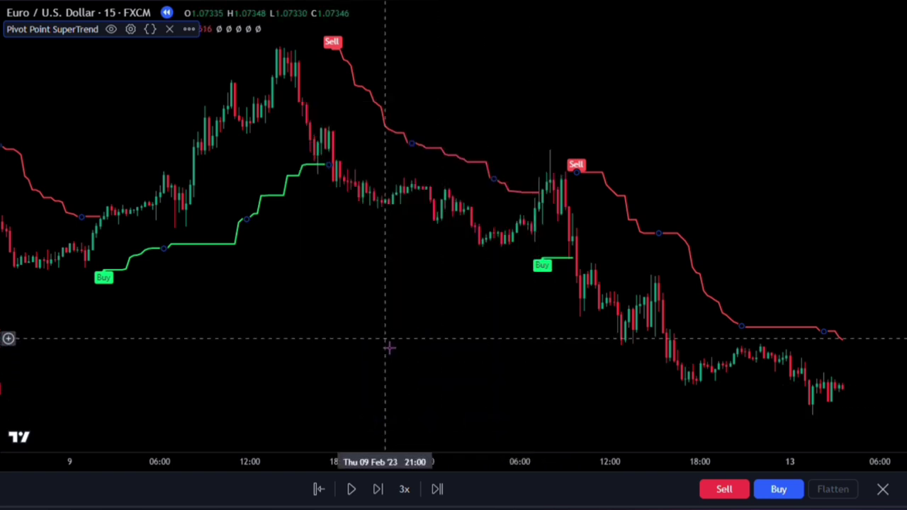
drag(389, 348, 498, 351)
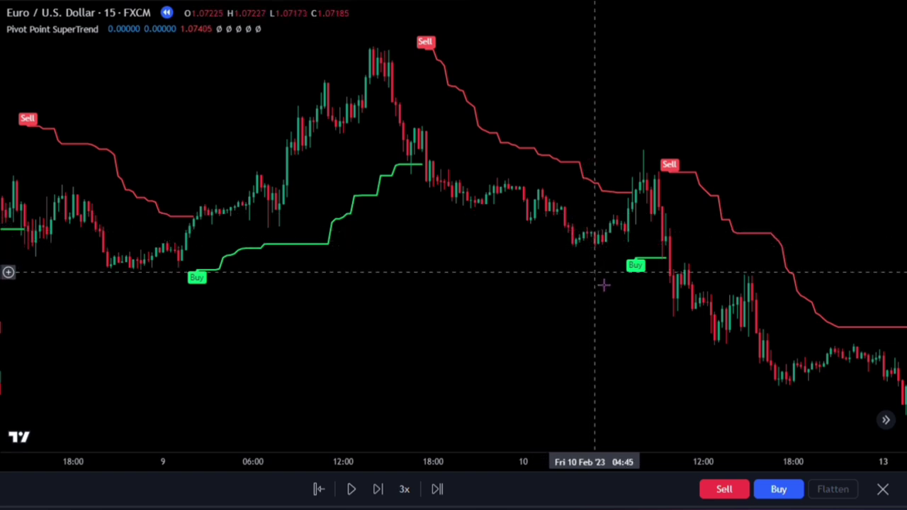
drag(603, 285, 497, 290)
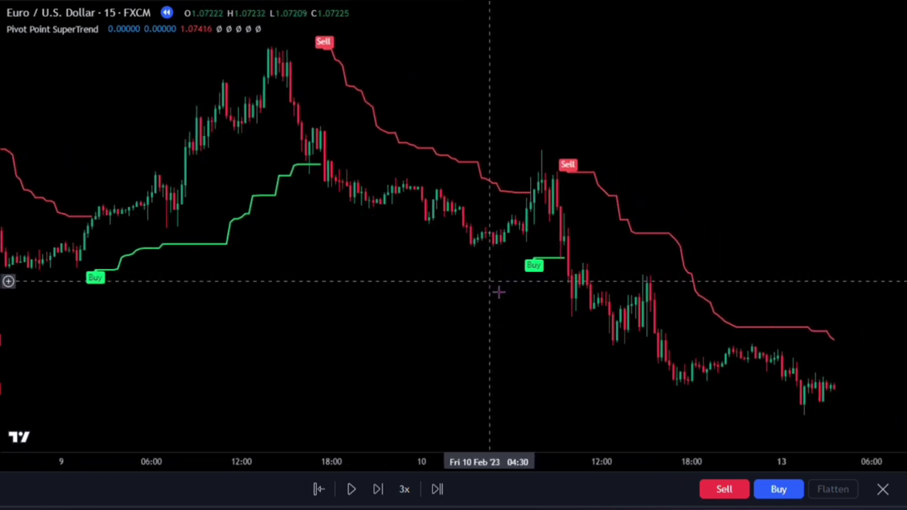
Search the indicators for RVI and add the Relative Vigor Index below the price chart.
key(slash)
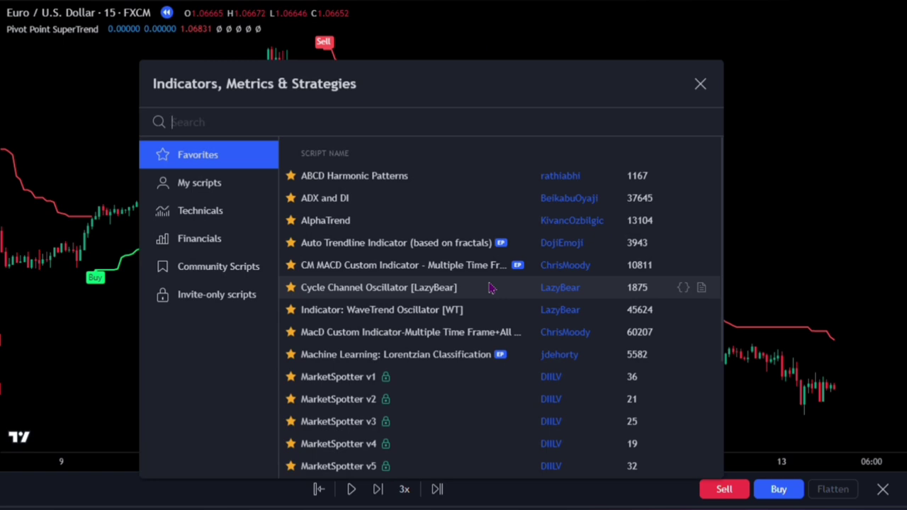
text(RVI)
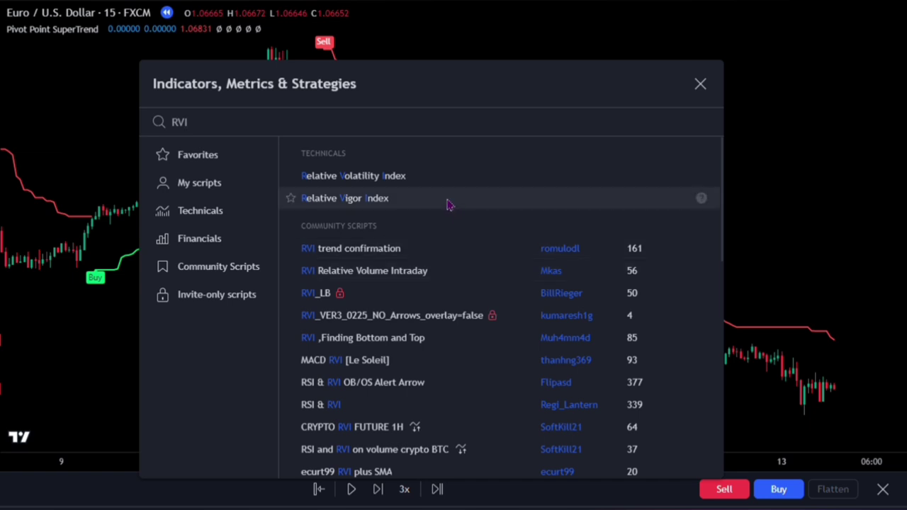
click(443, 206)
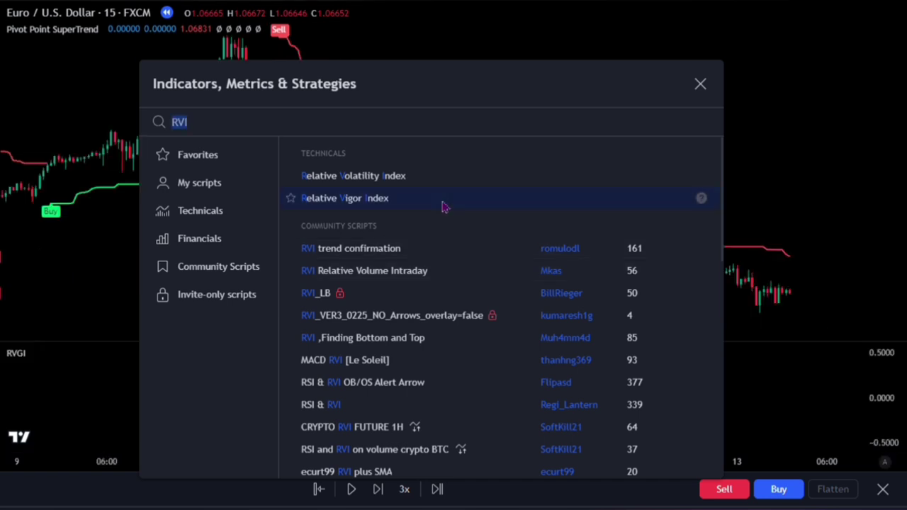
key(Escape)
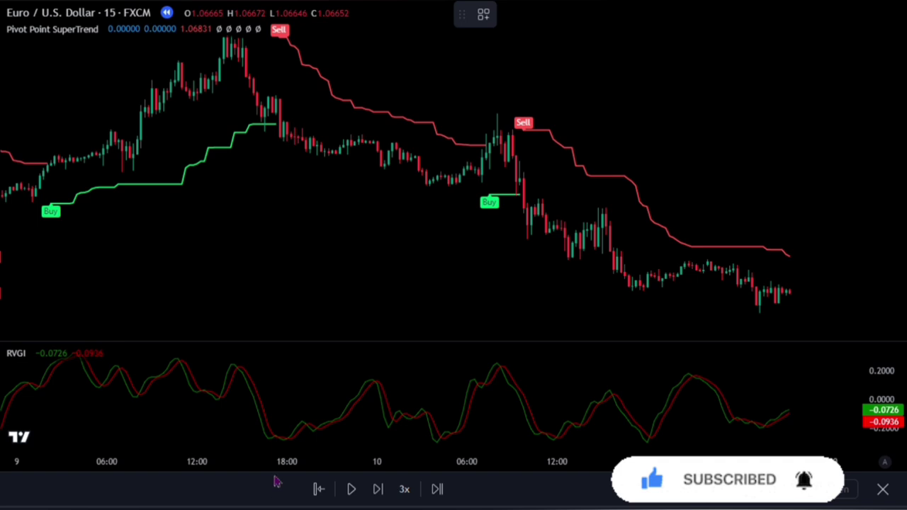
Place a horizontal line in the RVGI pane and set its price level to 0.
key(alt+h)
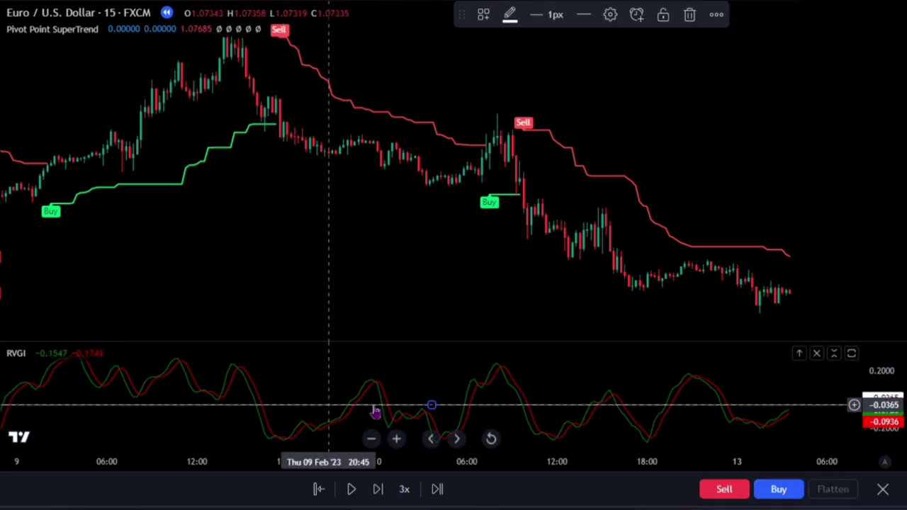
double_click(304, 408)
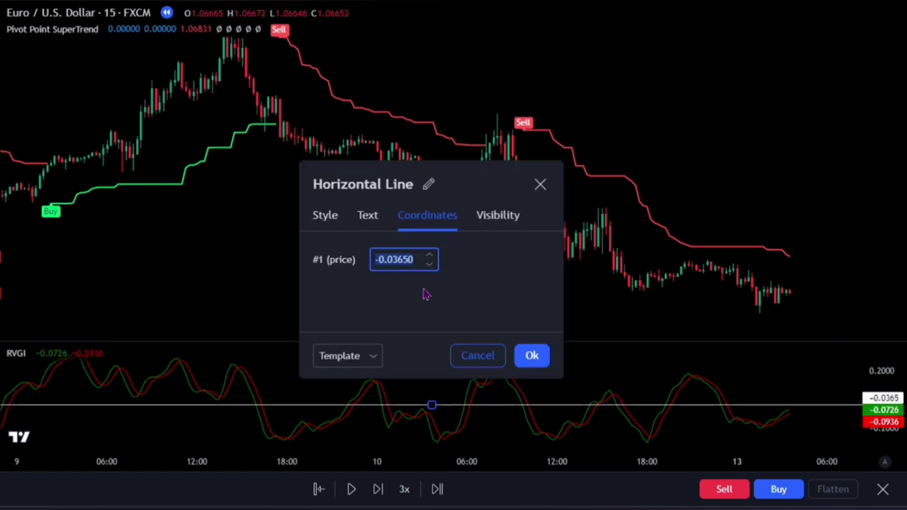
text(00)
click(532, 356)
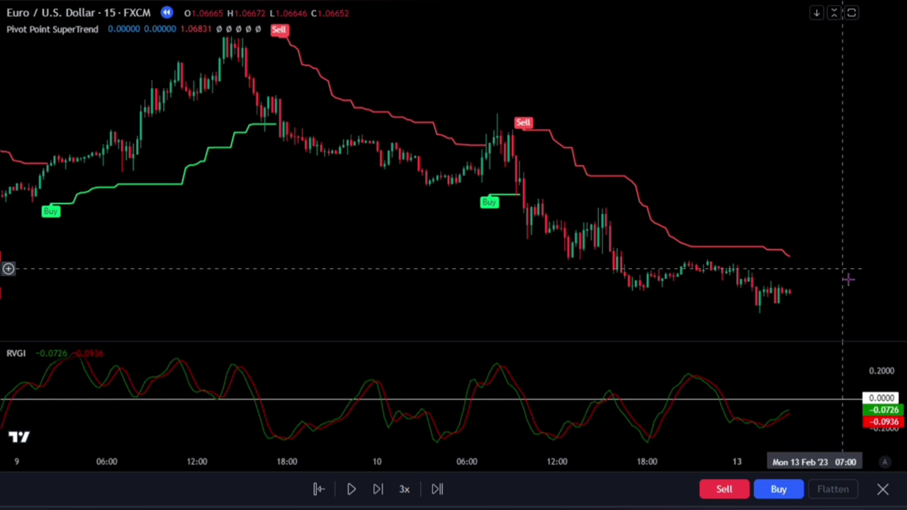
Mark two further buy entries with green upward arrows under the candles above the SuperTrend line on 13 and 14 February.
drag(843, 273, 460, 302)
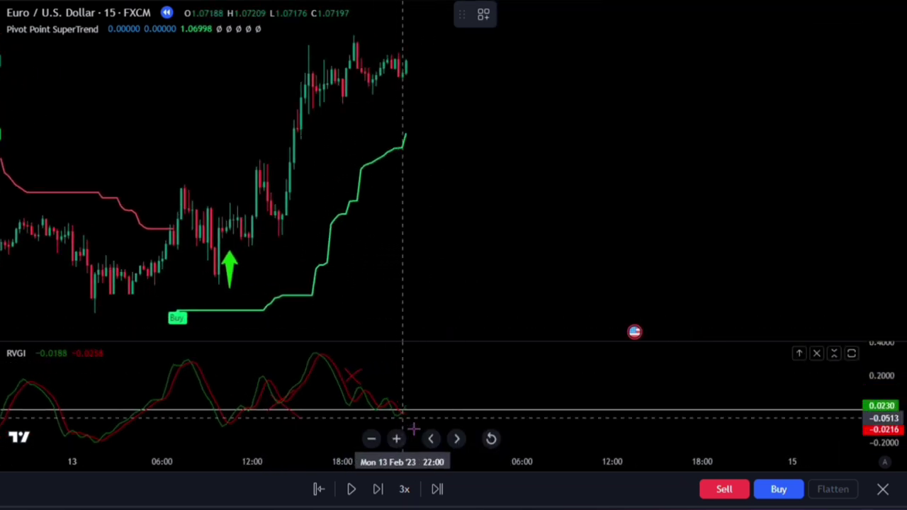
click(406, 97)
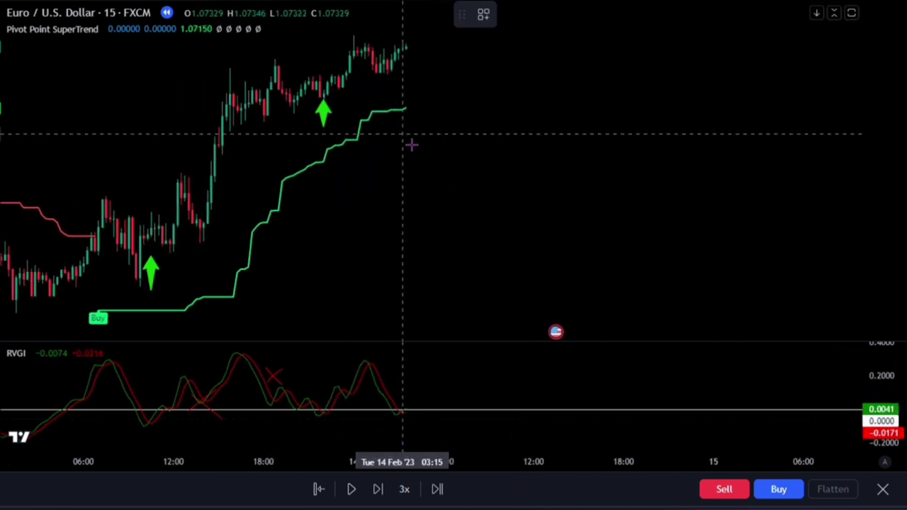
drag(414, 62, 404, 89)
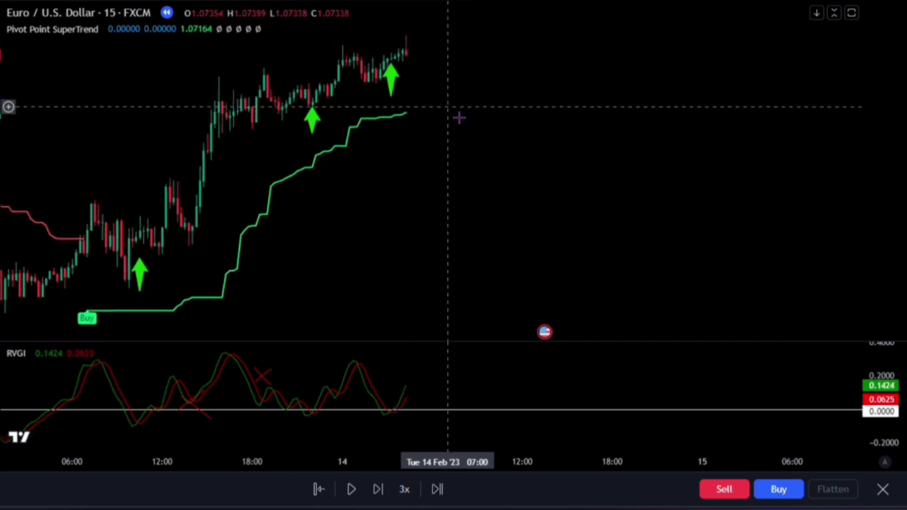
Circle in red the RVGI crossovers near the zero line that correspond to the green arrows on the price chart.
mouse_move(407, 443)
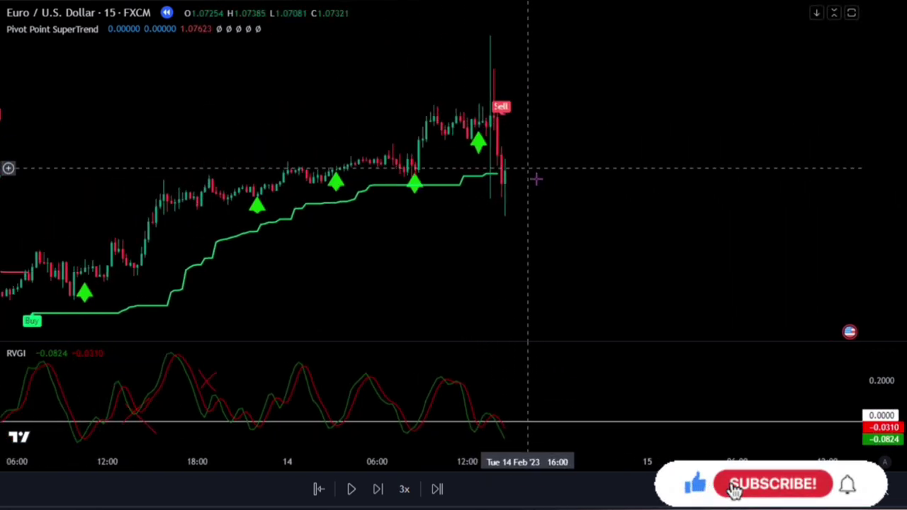
scroll(491, 235, left, 5)
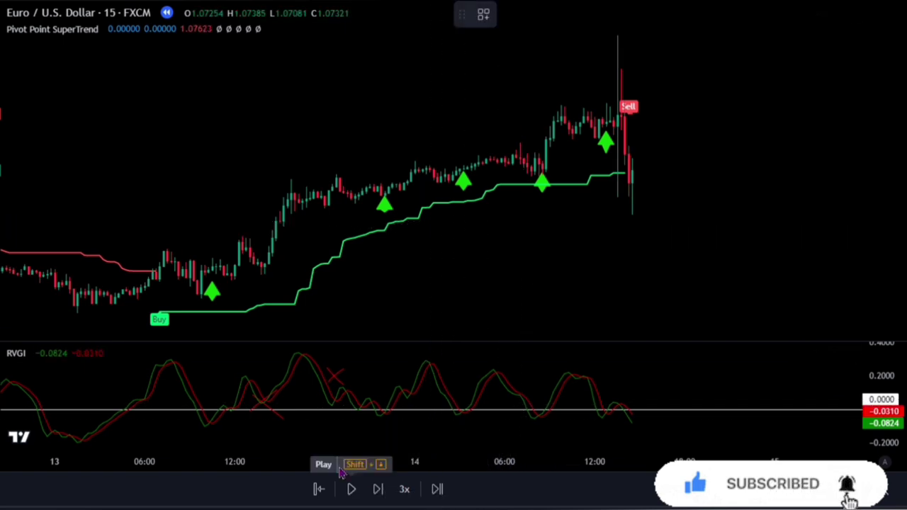
click(210, 420)
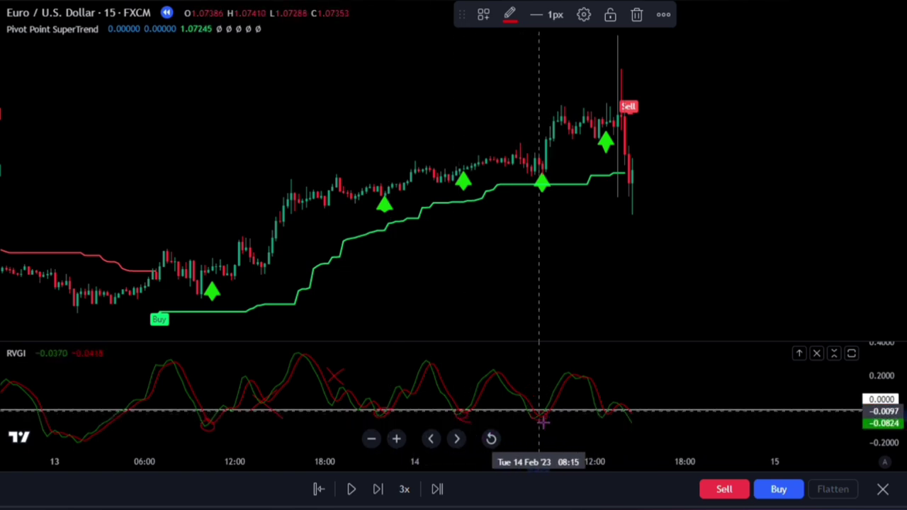
click(595, 414)
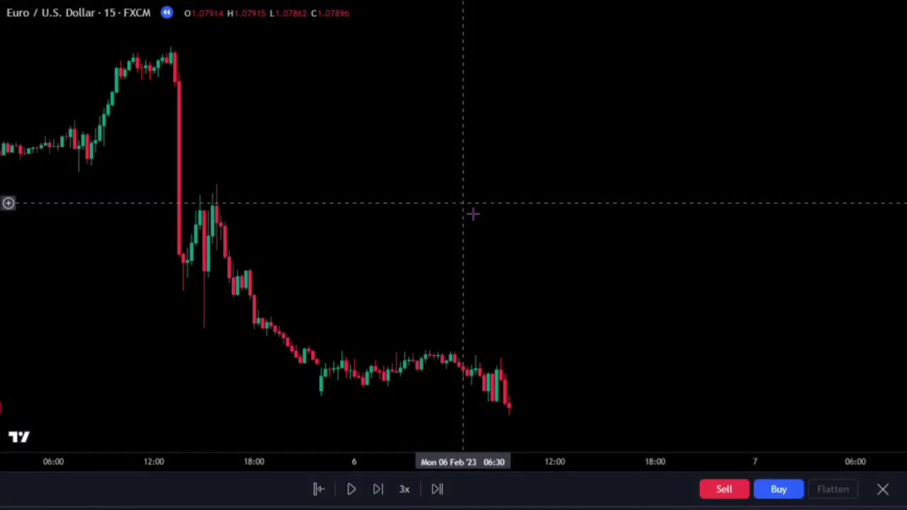
Search the indicators for BUY LOW and add Buy Low Sell High Composite to the chart.
key(slash)
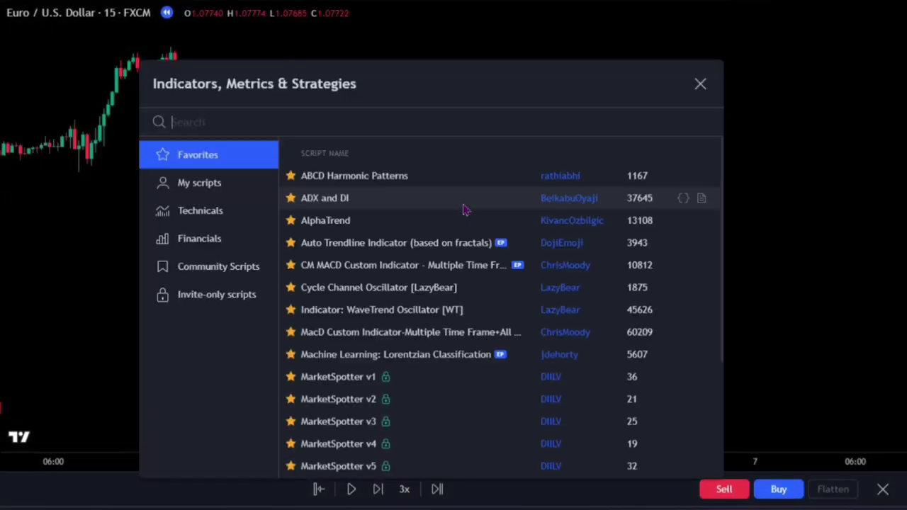
text(BUY LO)
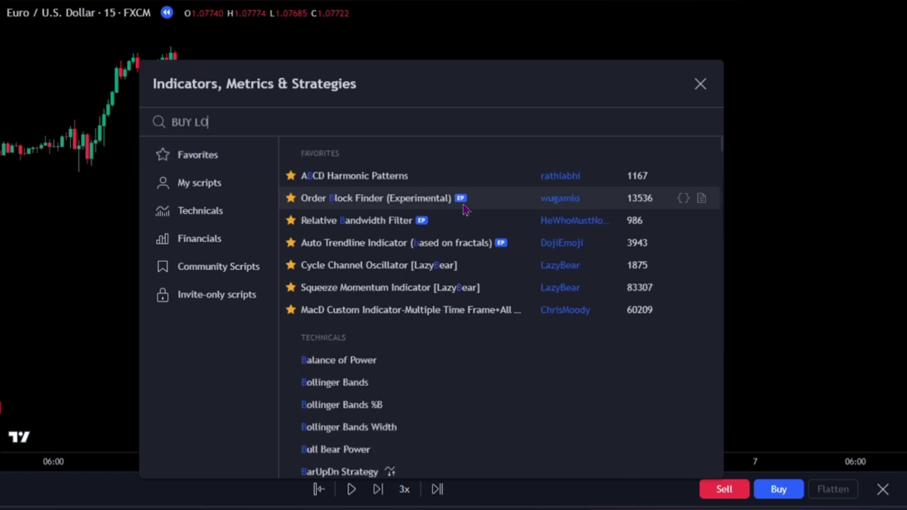
text(W)
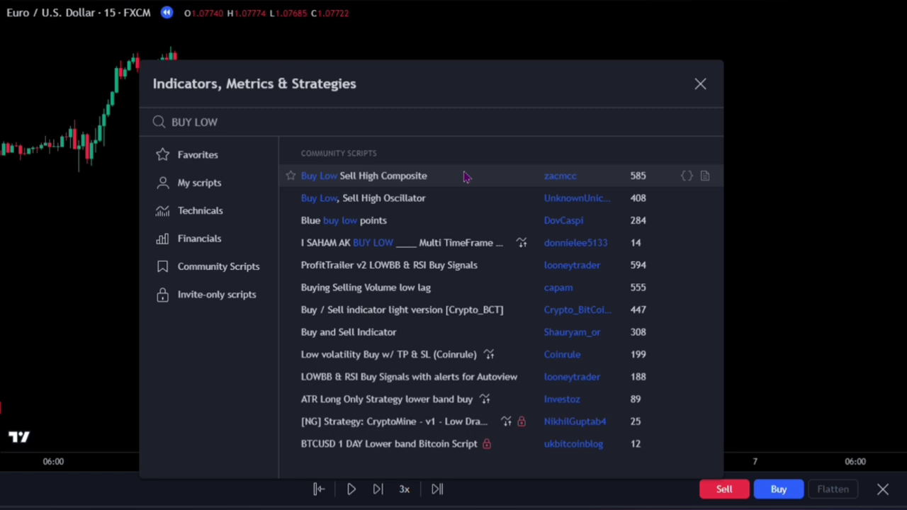
click(464, 177)
click(699, 83)
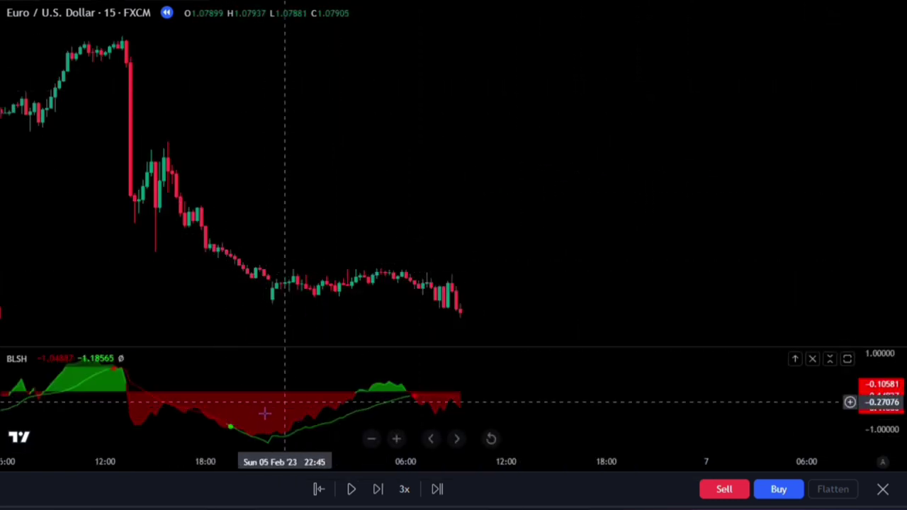
Play the bar replay from 6 February to the morning of 8 February 2023 and pause it.
click(351, 488)
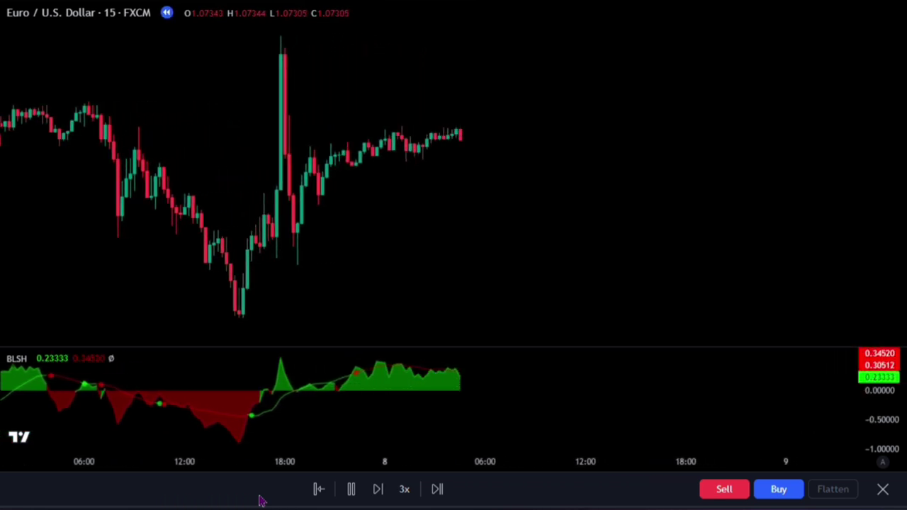
click(353, 498)
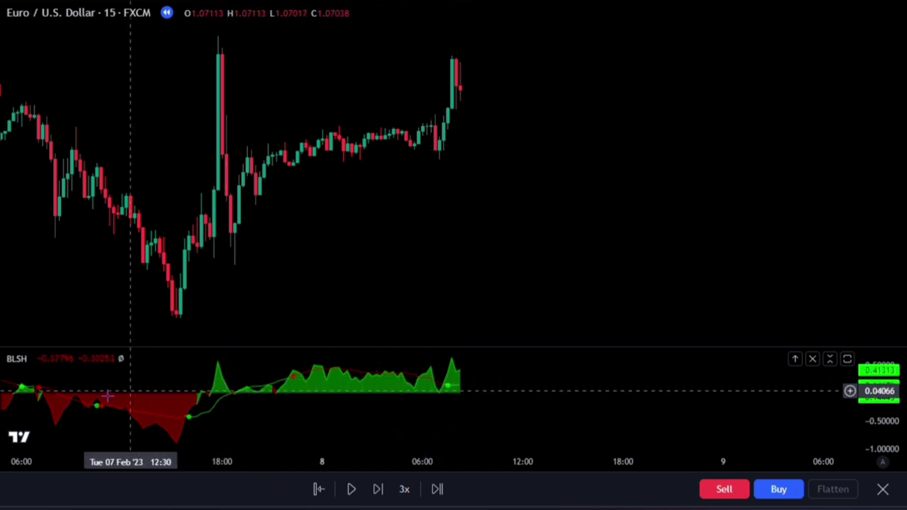
Search the indicators for MOVING AVERA and add a Moving Average on top of the BLSH indicator.
mouse_move(101, 362)
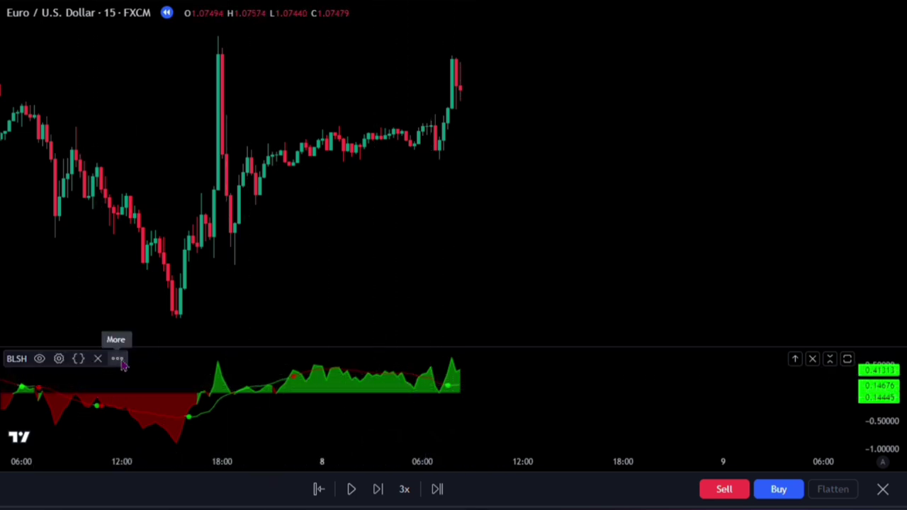
click(118, 360)
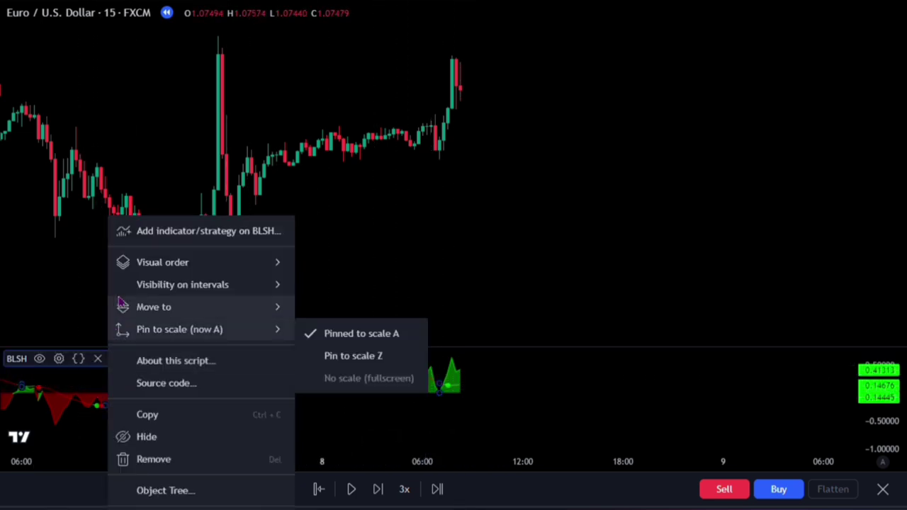
click(177, 234)
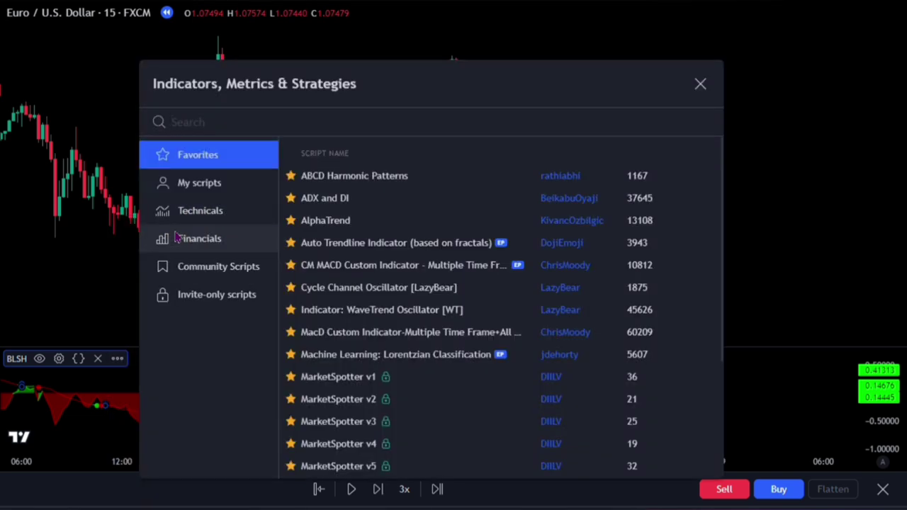
text(MOVING AVERA)
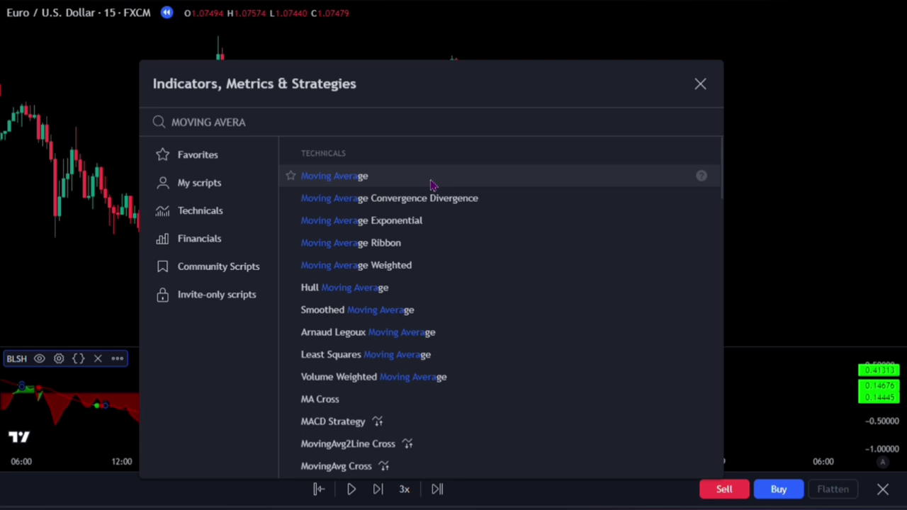
click(433, 185)
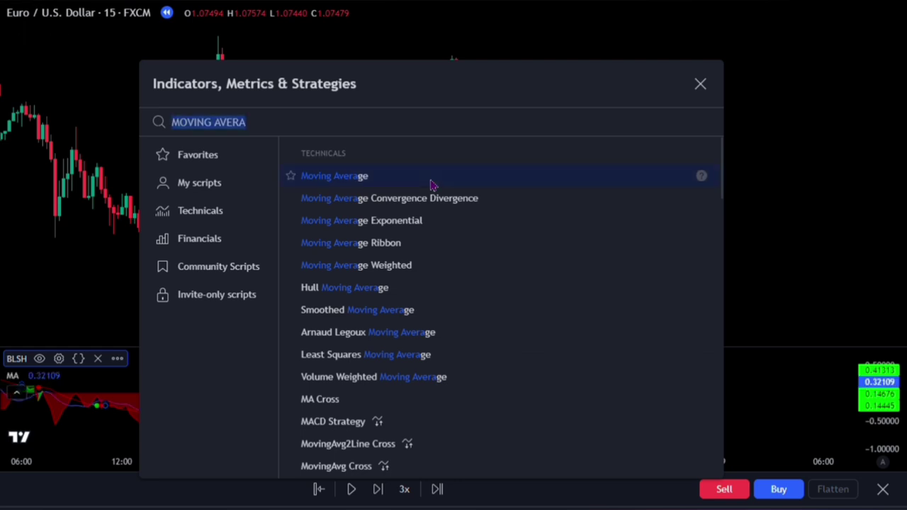
click(699, 85)
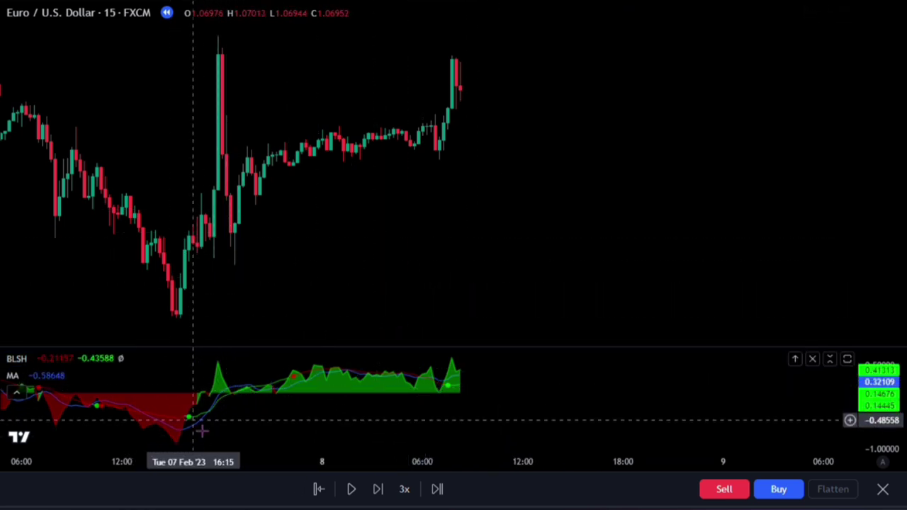
Hide the Composite plot of the BLSH indicator, keeping the MacD Signal and Crossover plots switched on.
drag(158, 319, 299, 316)
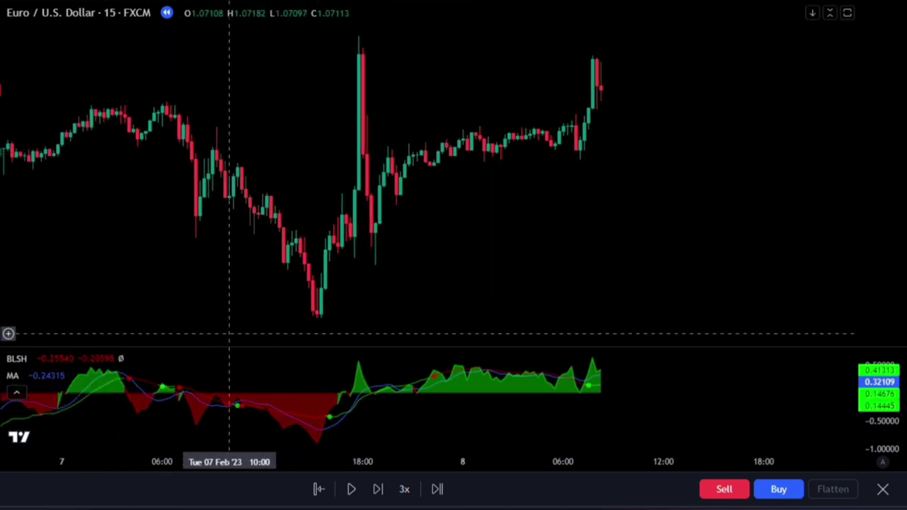
double_click(335, 415)
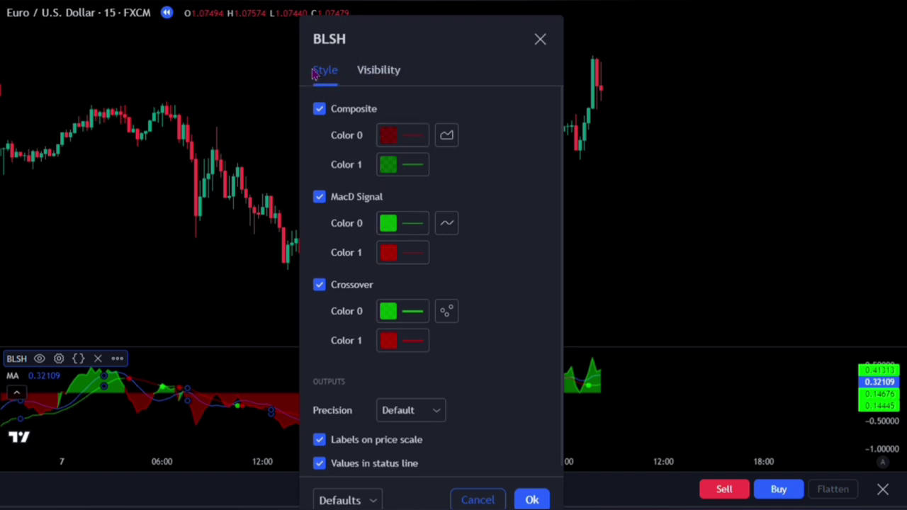
click(319, 110)
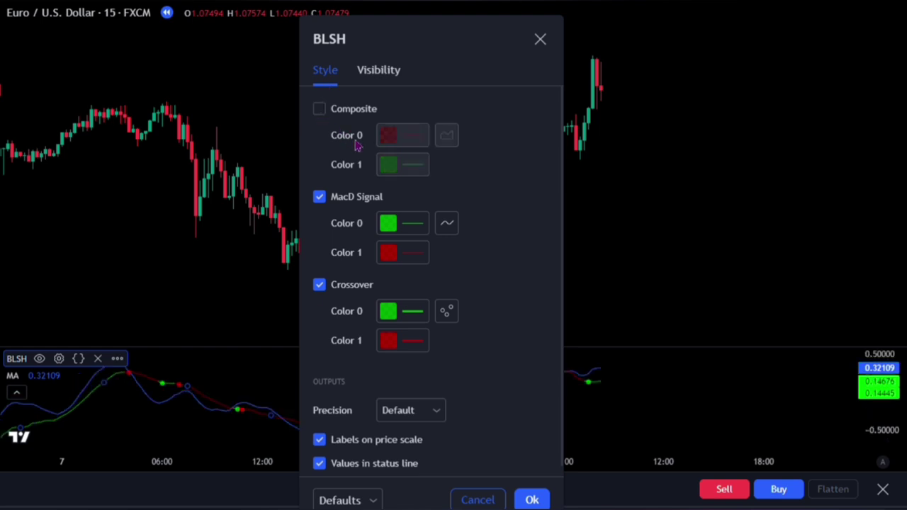
click(533, 500)
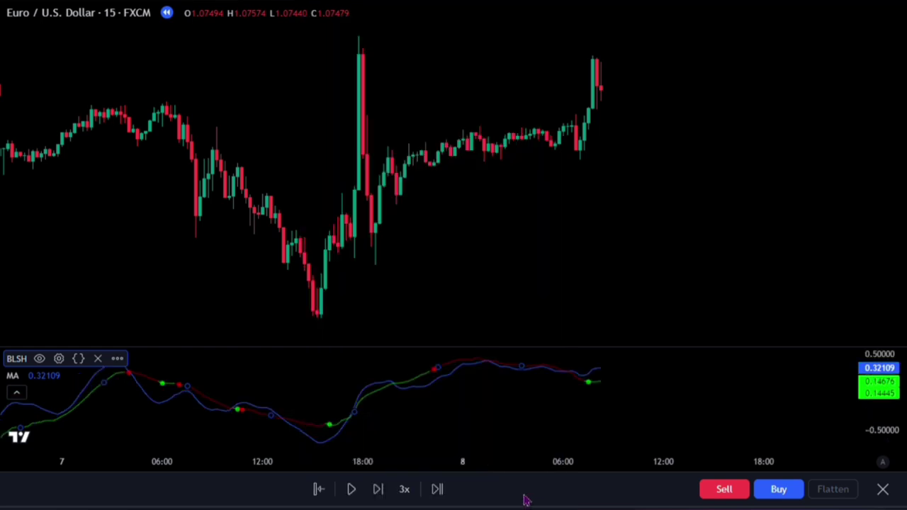
Set the Moving Average's timeframe to 30 minutes and its length to 5.
double_click(330, 448)
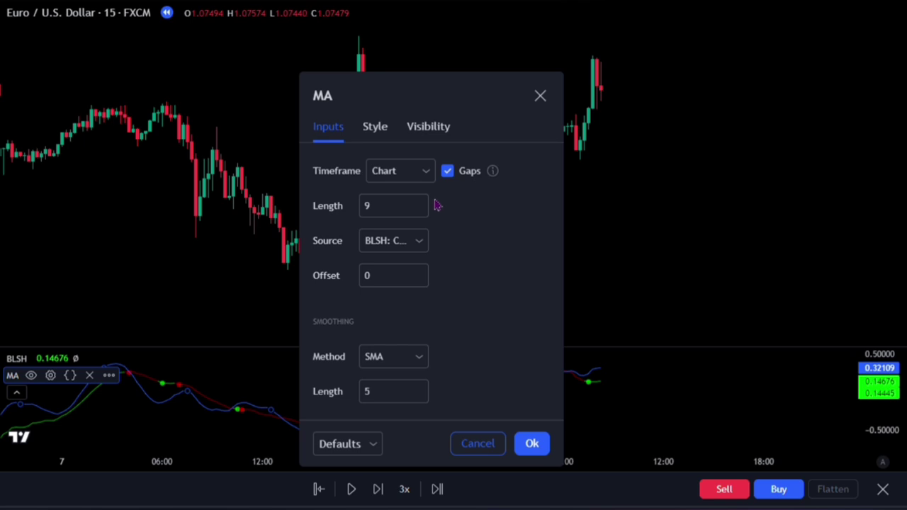
click(428, 173)
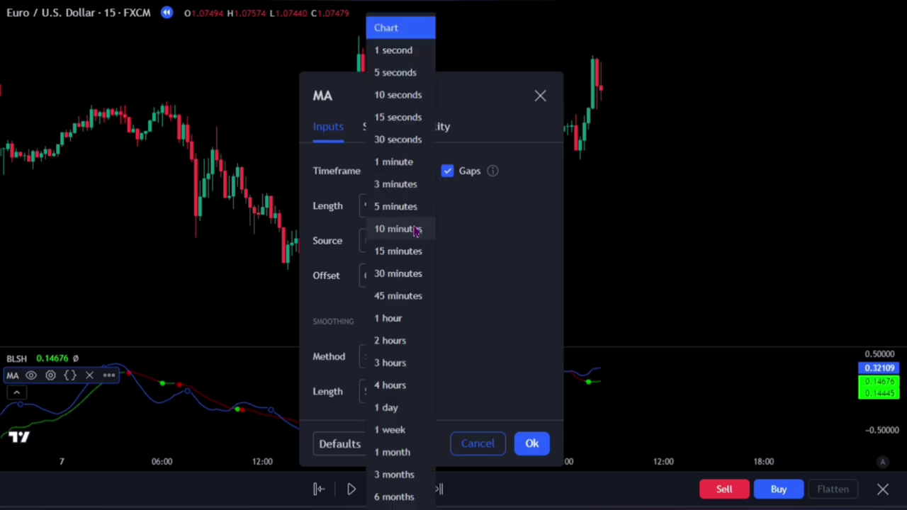
click(418, 275)
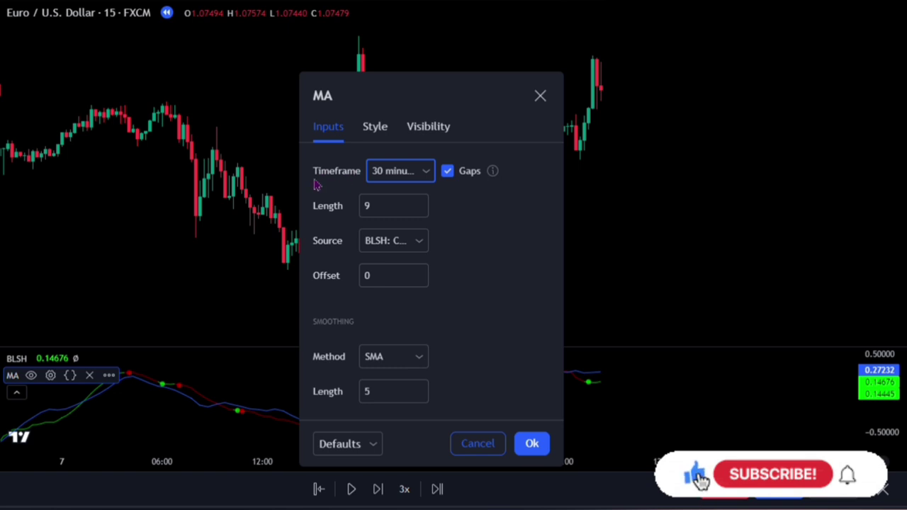
click(427, 172)
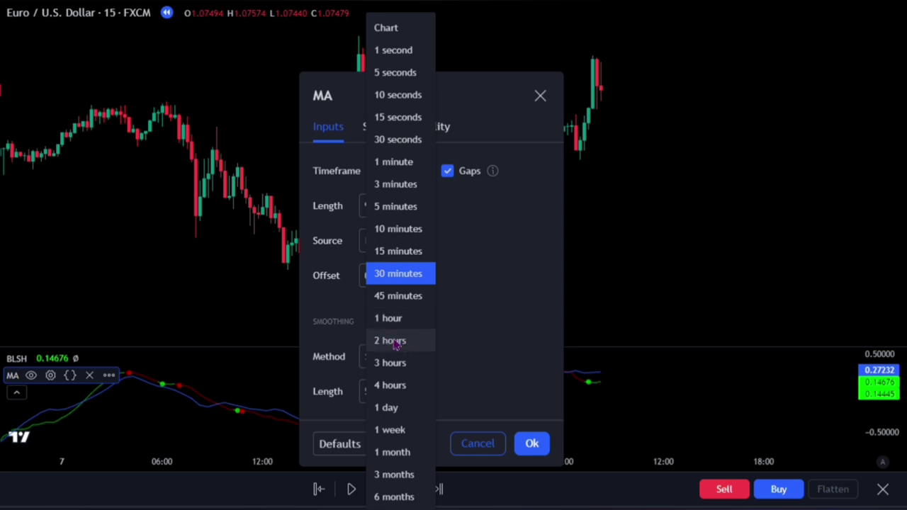
click(457, 338)
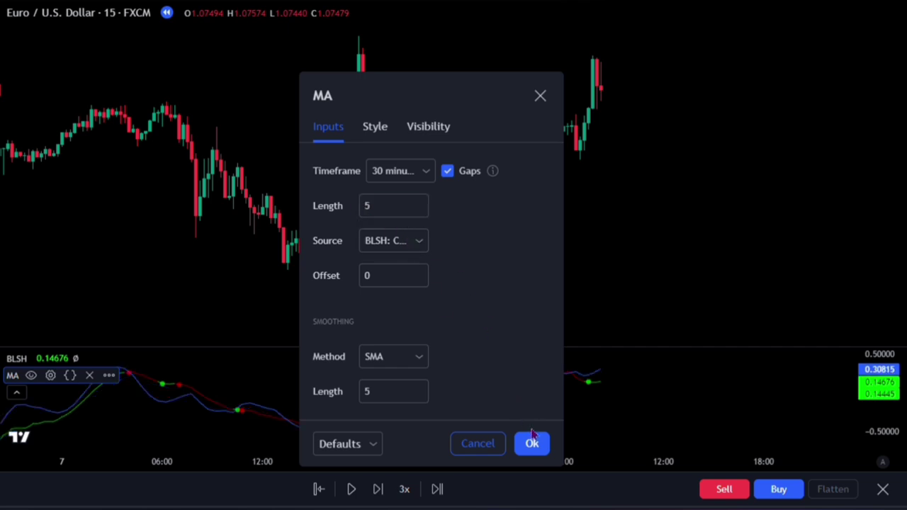
click(532, 444)
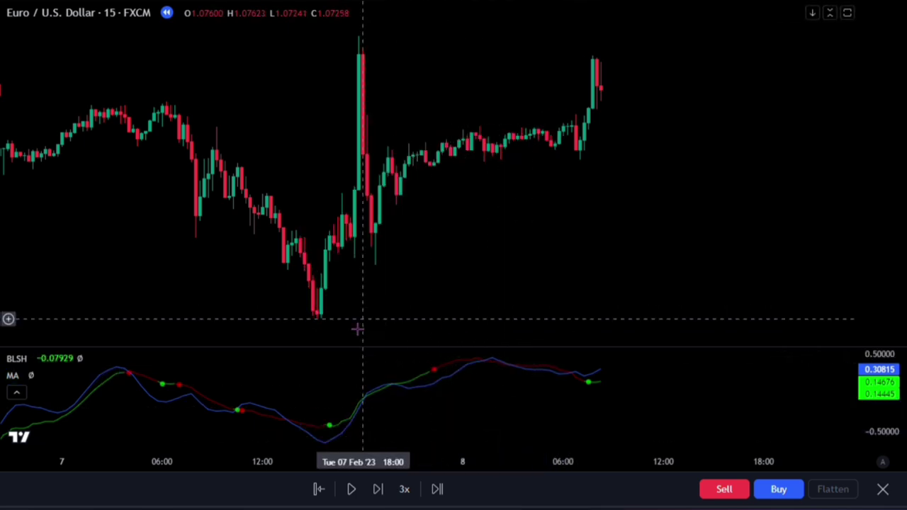
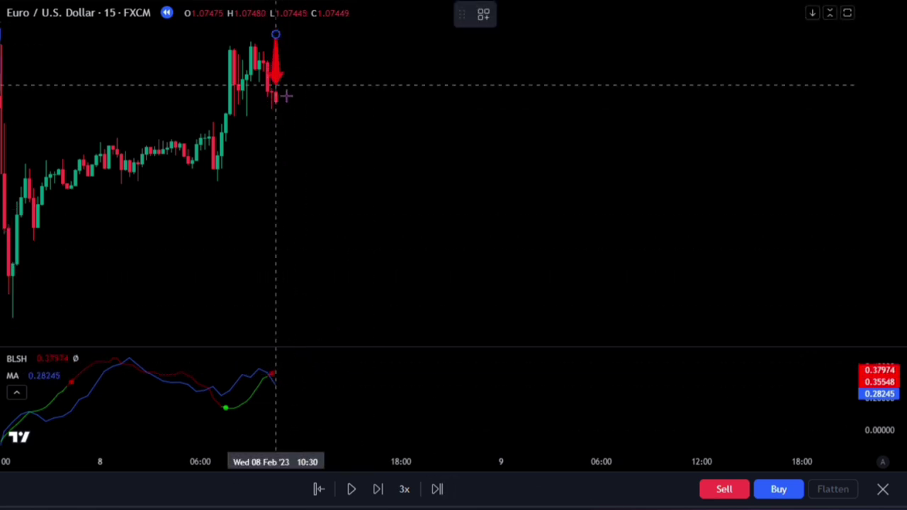
Advance the bar replay candle by candle from 10:30 to about 17:00 on 8 February.
key(shift+Right)
key(shift+Right)
key(shift+Right)
key(shift+Right)
key(shift+Right)
key(shift+Right)
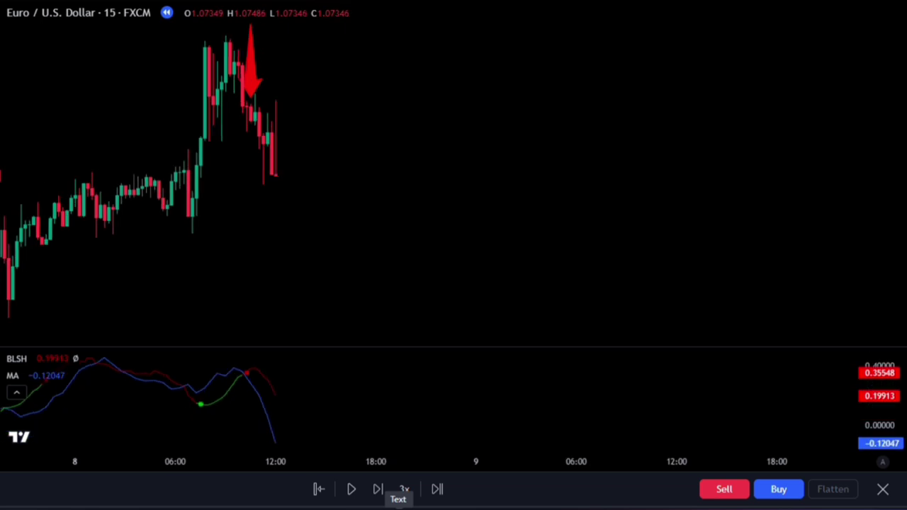
key(shift+Right)
key(shift+Right)
key(shift+Right)
key(shift+Right)
key(shift+Right)
key(shift+Right)
key(shift+Right)
key(shift+Right)
key(shift+Right)
key(shift+Right)
key(shift+Right)
key(shift+Right)
key(shift+Right)
key(shift+Right)
key(shift+Right)
key(shift+Right)
key(shift+Right)
key(shift+Right)
key(shift+Right)
key(shift+Right)
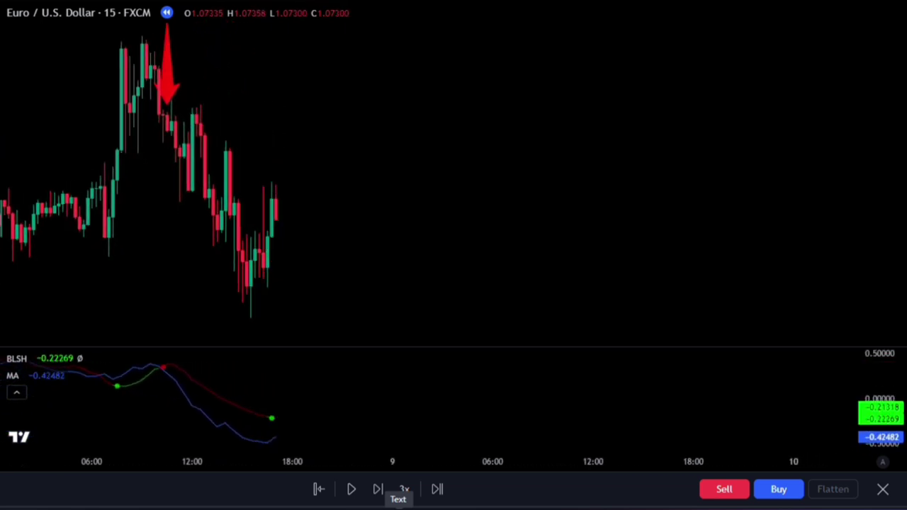
key(shift+Right)
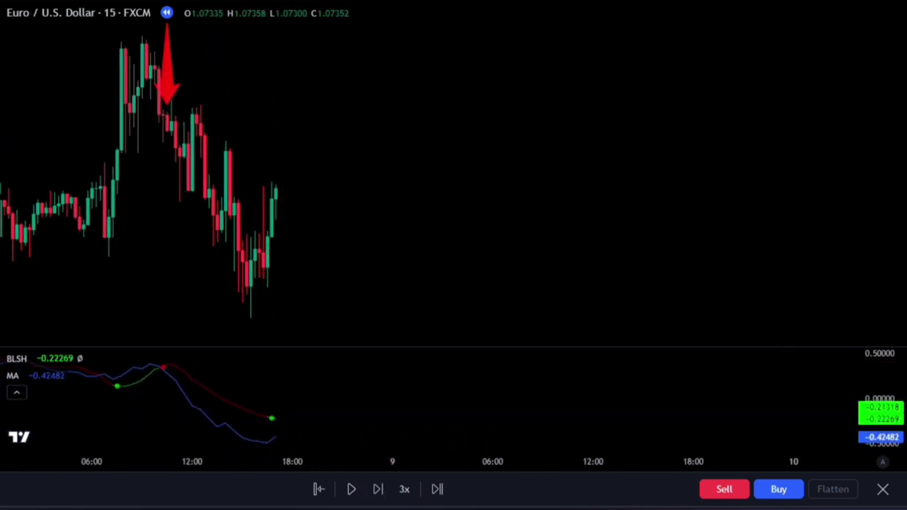
Add a bold white size 28 text label reading NO TRADE beside the latest candle on 8 February.
click(296, 255)
text(NO TRADE)
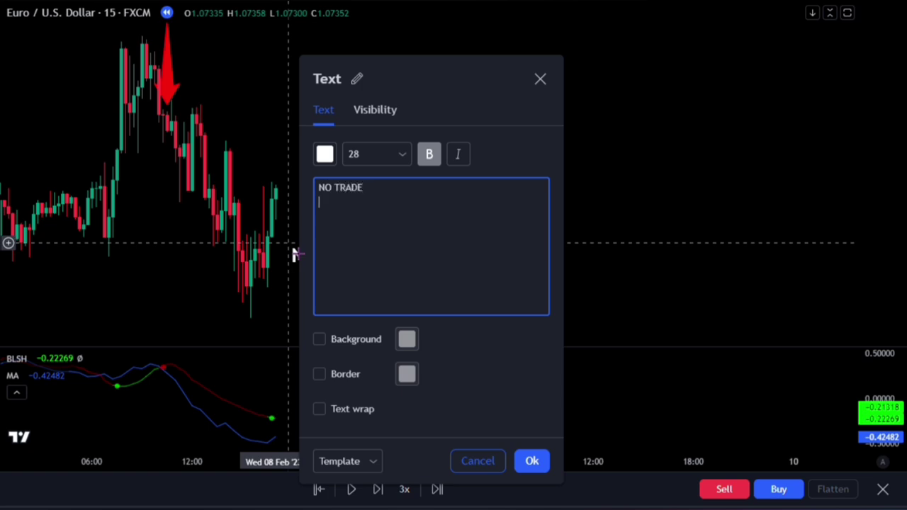
click(295, 256)
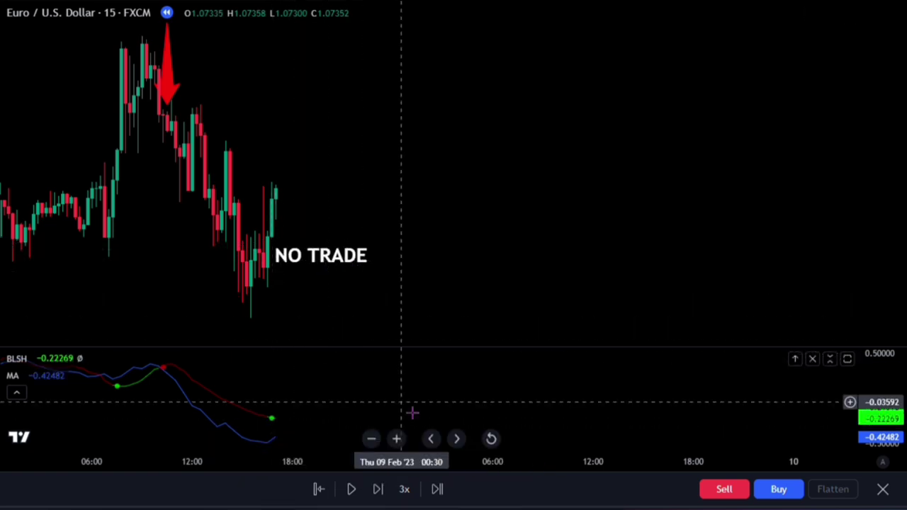
Advance the bar replay candle by candle to about 23:00 on 8 February.
key(shift+Right)
key(shift+Right)
key(shift+Right)
key(shift+Right)
key(shift+Right)
key(shift+Right)
key(shift+Right)
key(shift+Right)
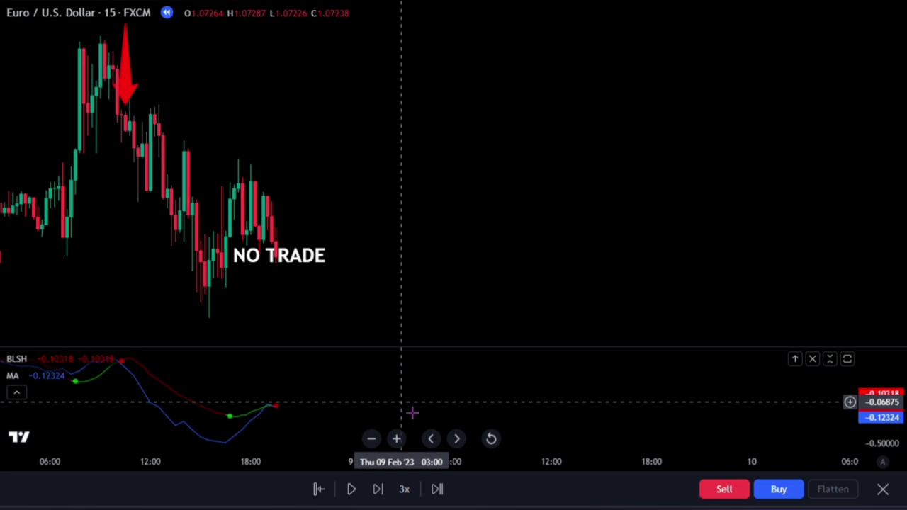
key(shift+Right)
key(shift+Right)
key(shift+Right)
key(shift+Right)
key(shift+Right)
key(shift+Right)
key(shift+Right)
key(shift+Right)
key(shift+Right)
key(shift+Right)
key(shift+Right)
key(shift+Right)
key(shift+Right)
key(shift+Right)
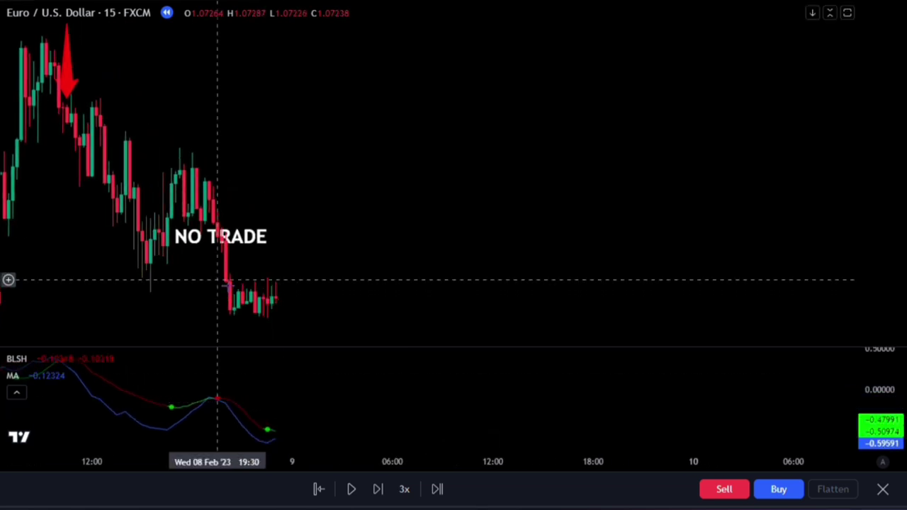
Mark the 19:30 sell entry with a red downward arrow and place a smaller NO TRADE label copy under the latest candles.
mouse_move(223, 237)
mouse_down()
mouse_move(265, 175)
mouse_move(236, 150)
mouse_move(183, 192)
mouse_move(177, 310)
mouse_move(191, 286)
mouse_up()
click(198, 304)
click(642, 14)
click(670, 97)
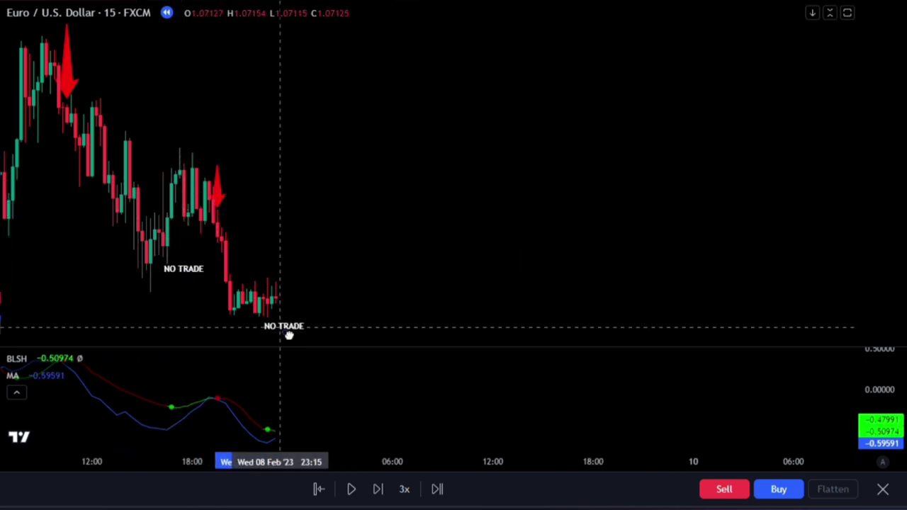
Advance the bar replay to midnight on 9 February and mark the buy entry with a green upward arrow under the candle.
key(shift+Right)
key(shift+Right)
key(shift+Right)
key(shift+Right)
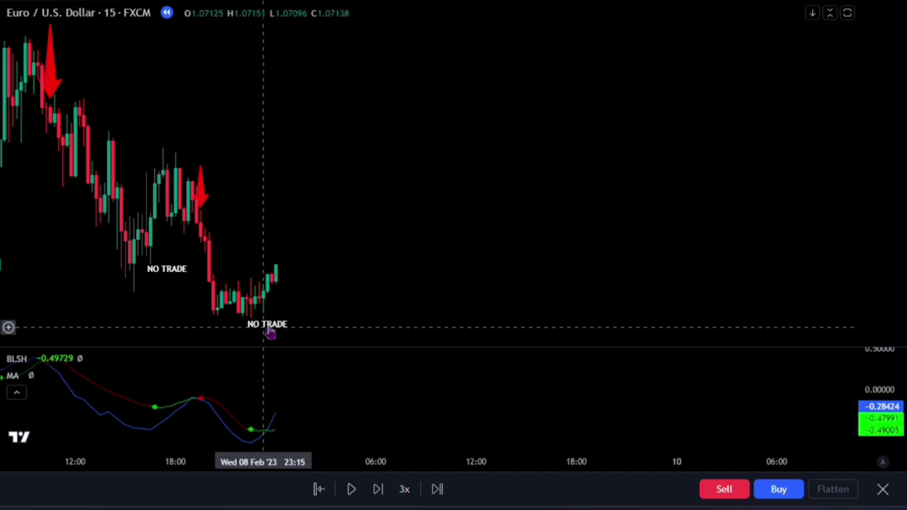
drag(276, 333, 276, 304)
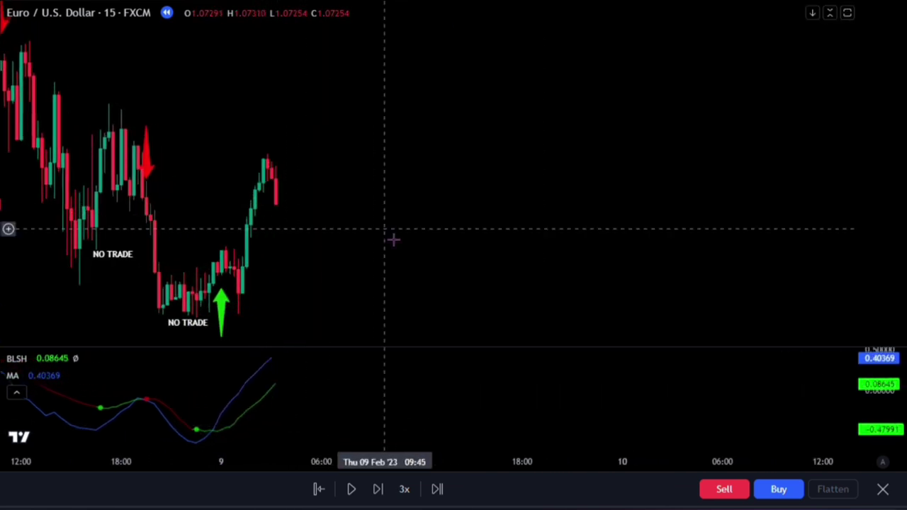
Place a NO TRADE label copy at 06:45 on 9 February and mark the following buy entry with a green upward arrow.
drag(134, 320, 295, 183)
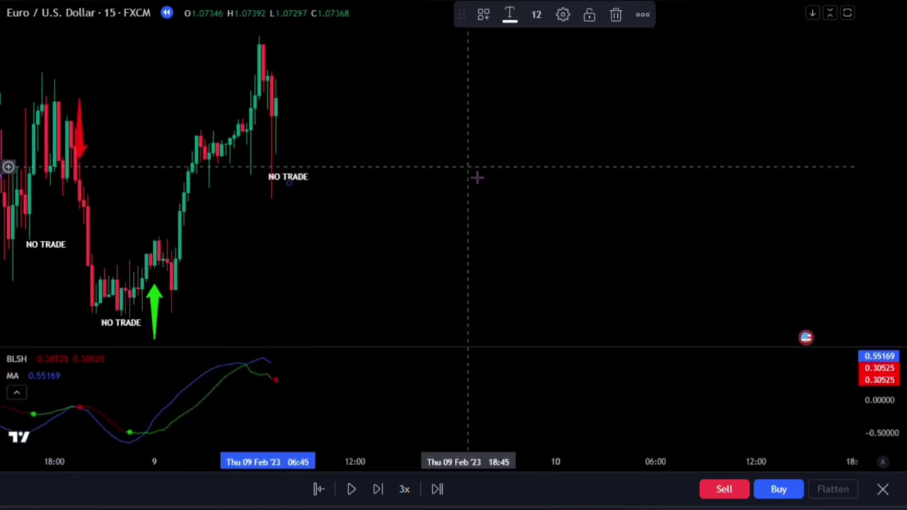
drag(274, 233, 284, 202)
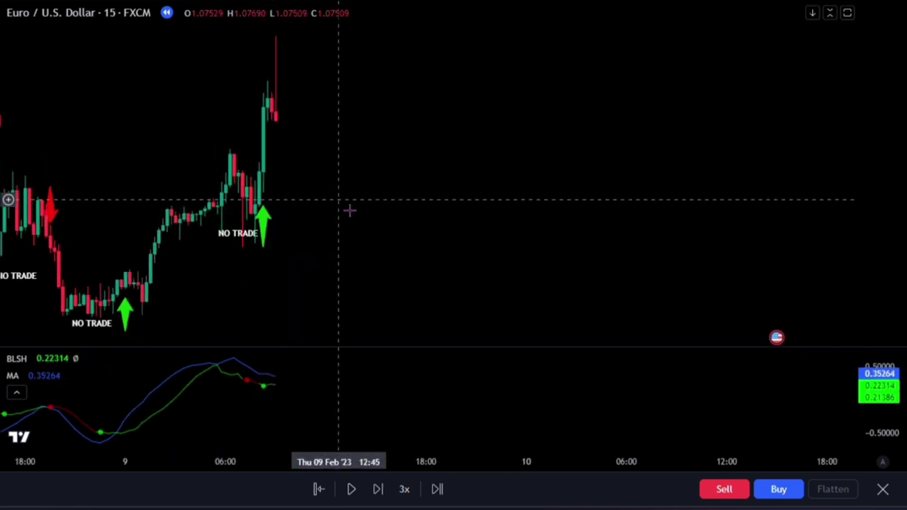
Change the chart interval to 5 minutes and bring all marked entries of 8 and 9 February into view.
drag(188, 295, 478, 283)
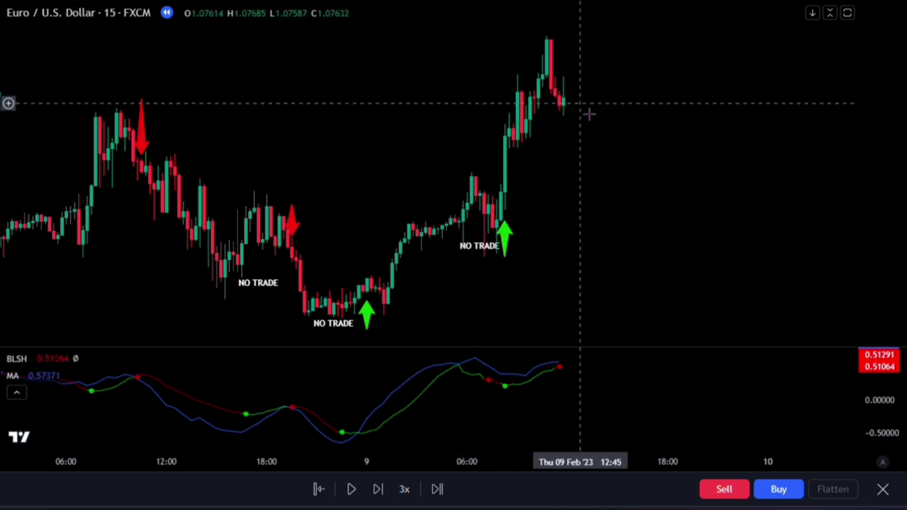
scroll(591, 156, right, 3)
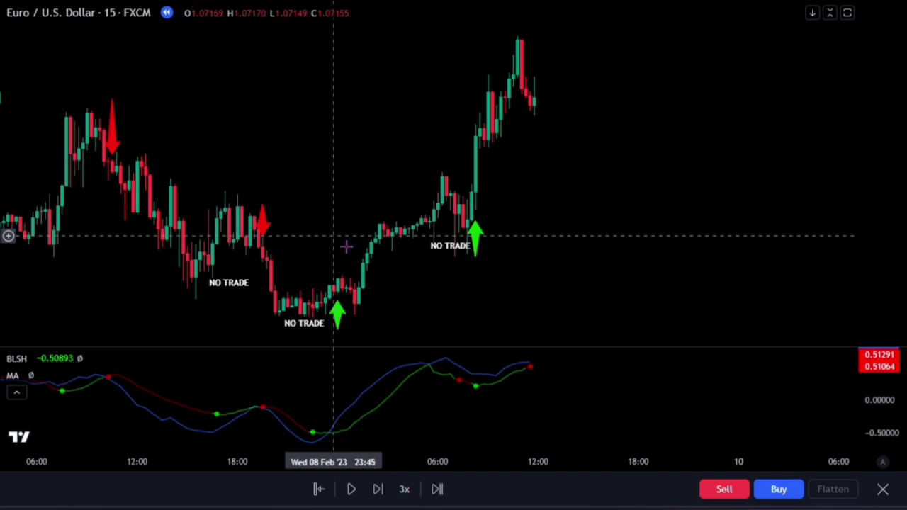
text(5)
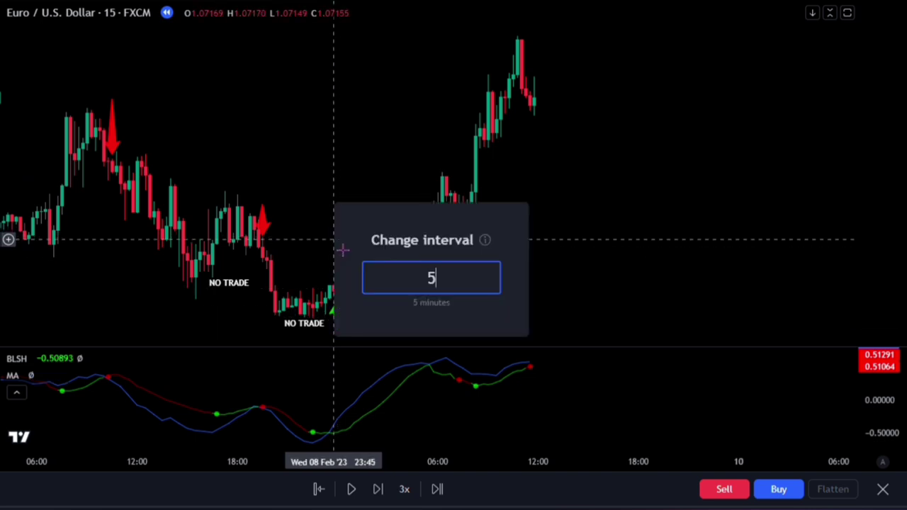
key(Return)
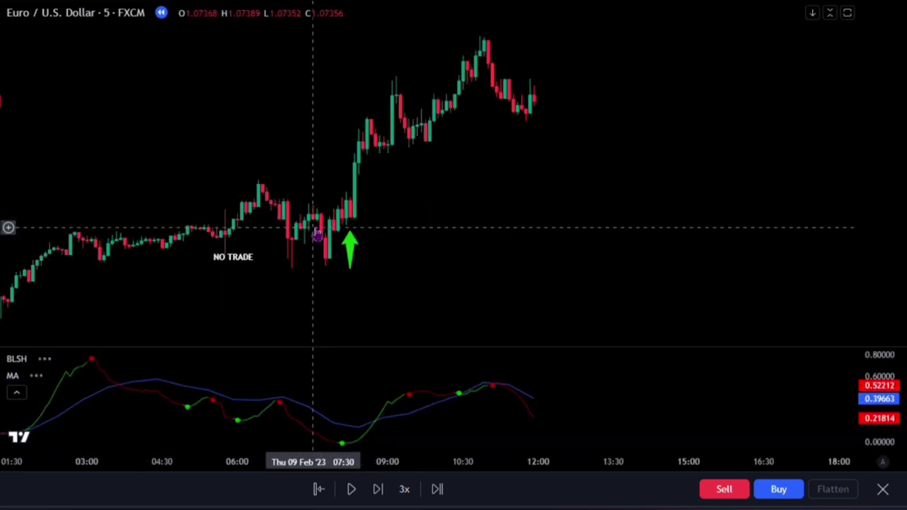
scroll(324, 248, down, 3)
scroll(320, 254, down, 2)
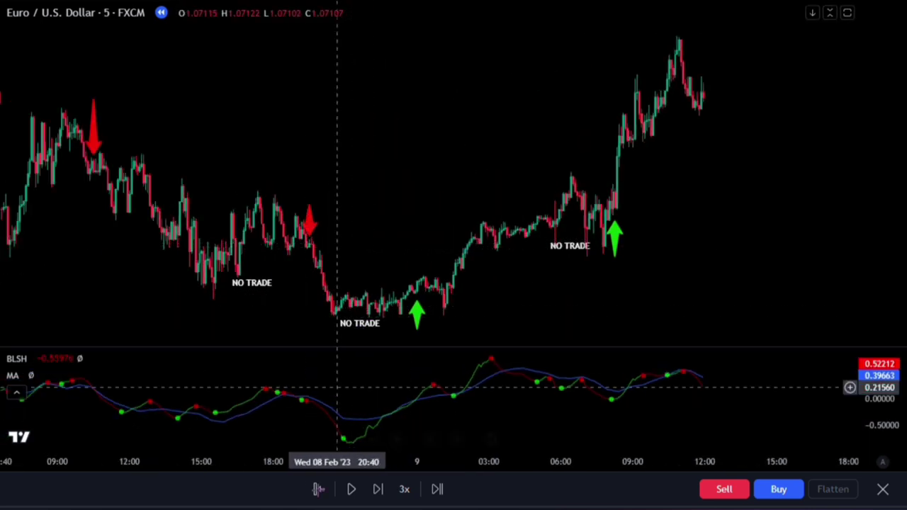
Draw white arrows along the price drops after the two red sell entries on 8 February.
click(109, 129)
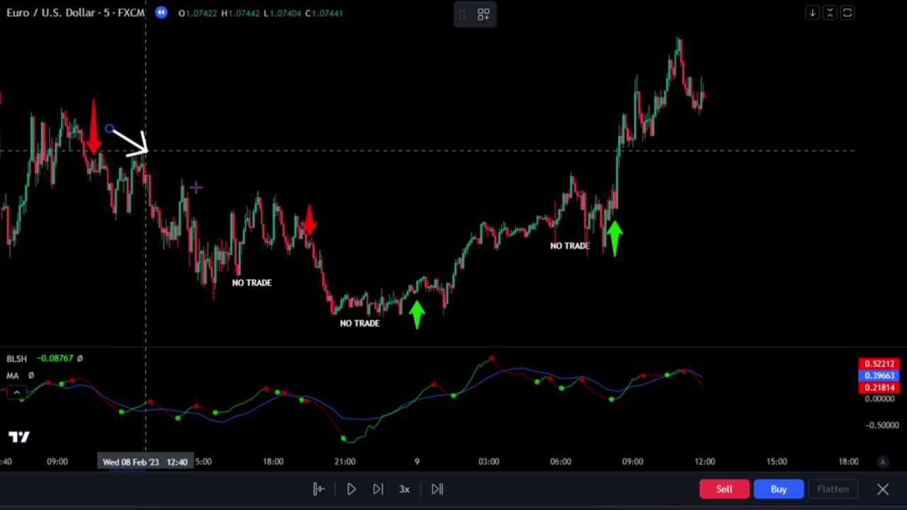
click(223, 202)
click(322, 228)
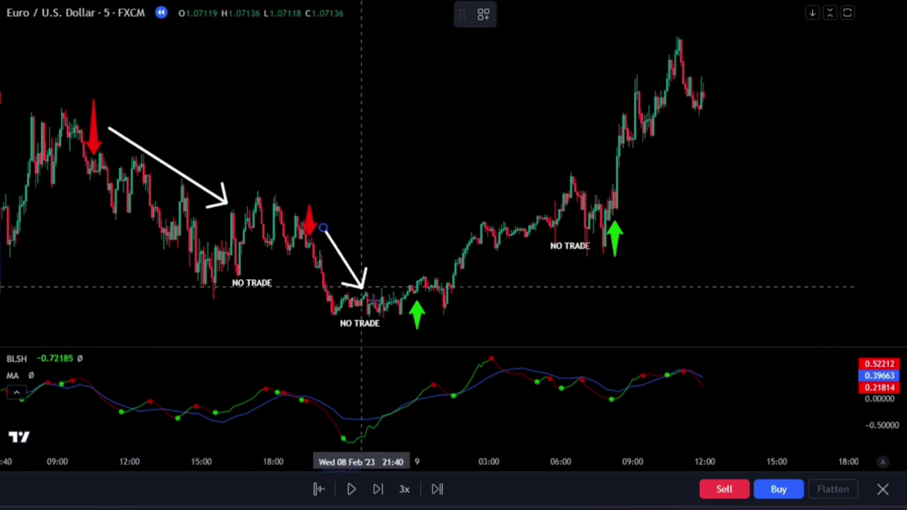
click(358, 292)
Draw white arrows along the price rises after the two green buy entries on 9 February.
click(449, 326)
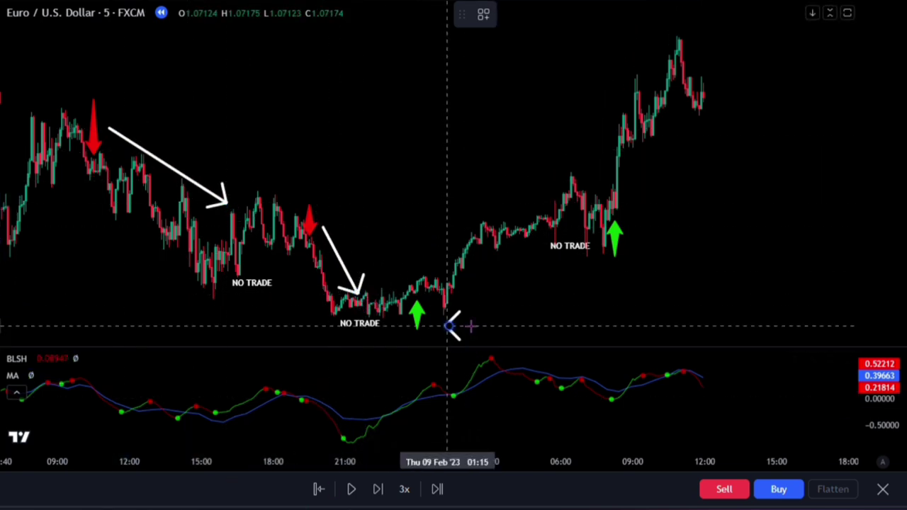
click(557, 197)
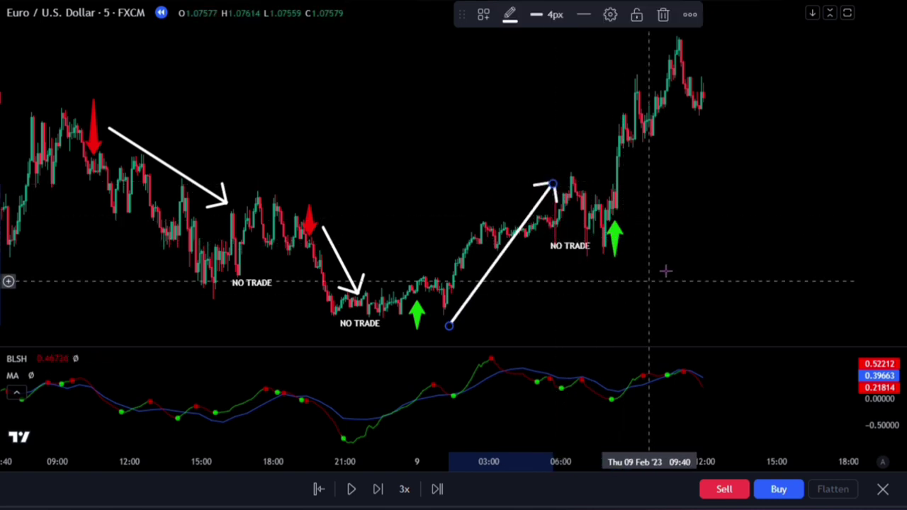
drag(664, 269, 521, 300)
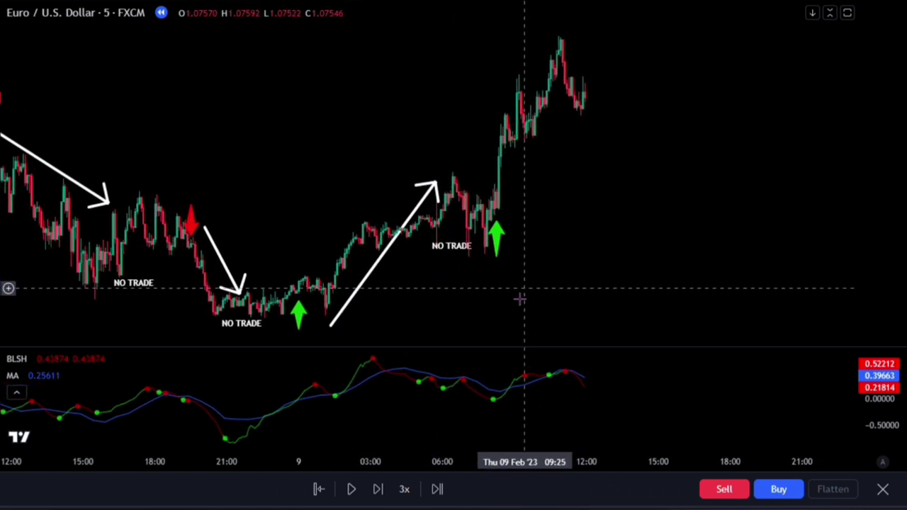
click(498, 190)
click(565, 64)
scroll(496, 323, down, 3)
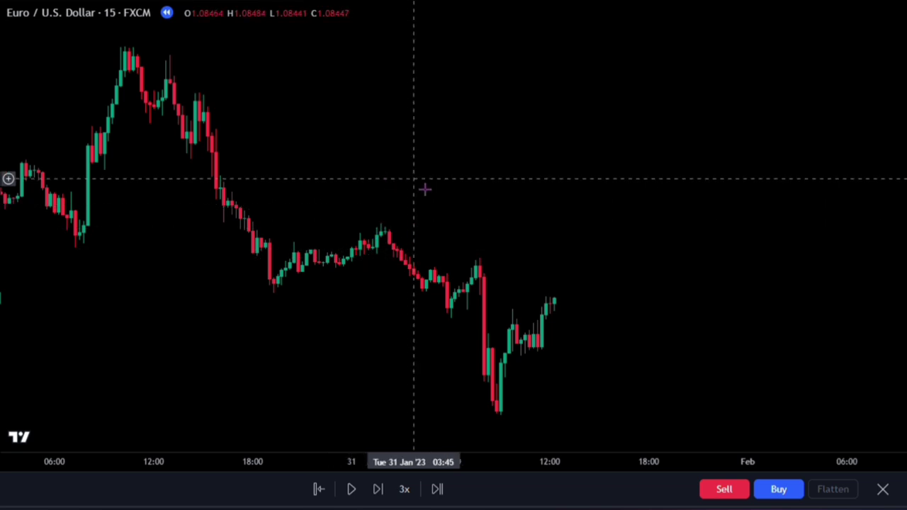
Find the community script Buy sell wait and add it to the 15-minute EUR/USD chart.
key(slash)
text(BUY)
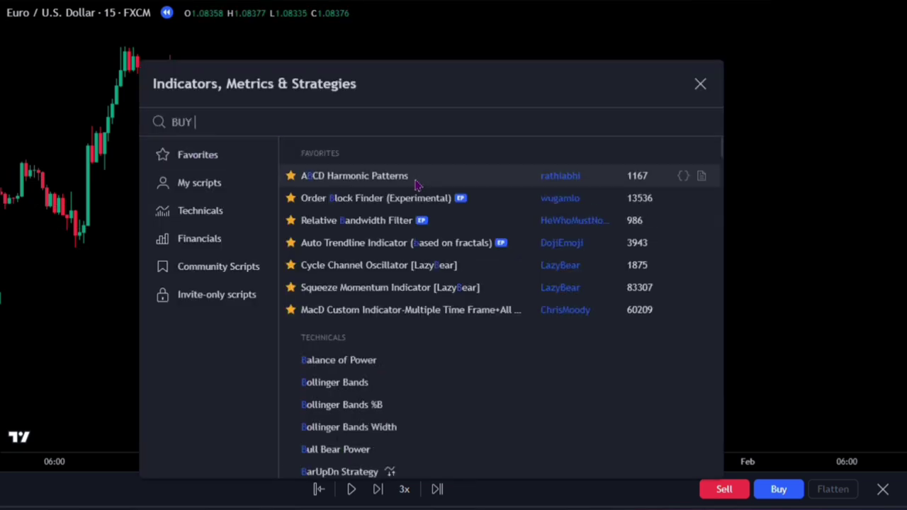
text( SELL WA)
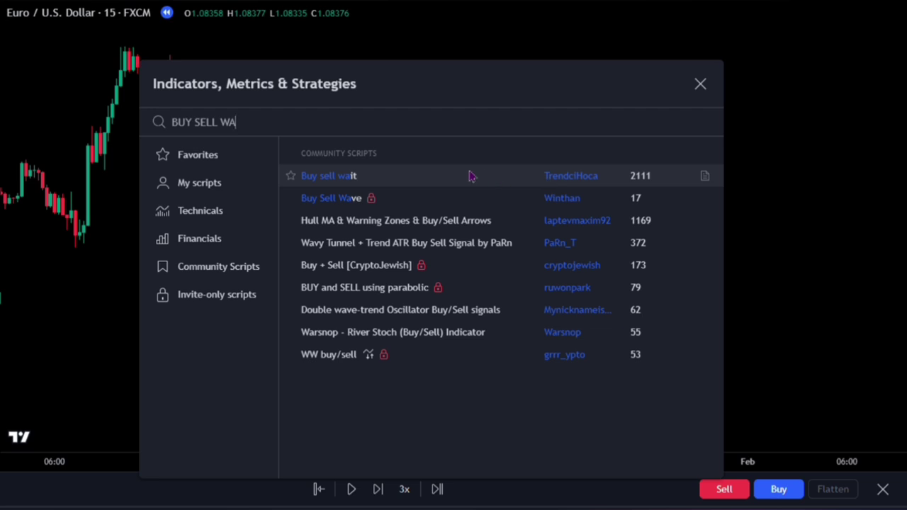
click(494, 176)
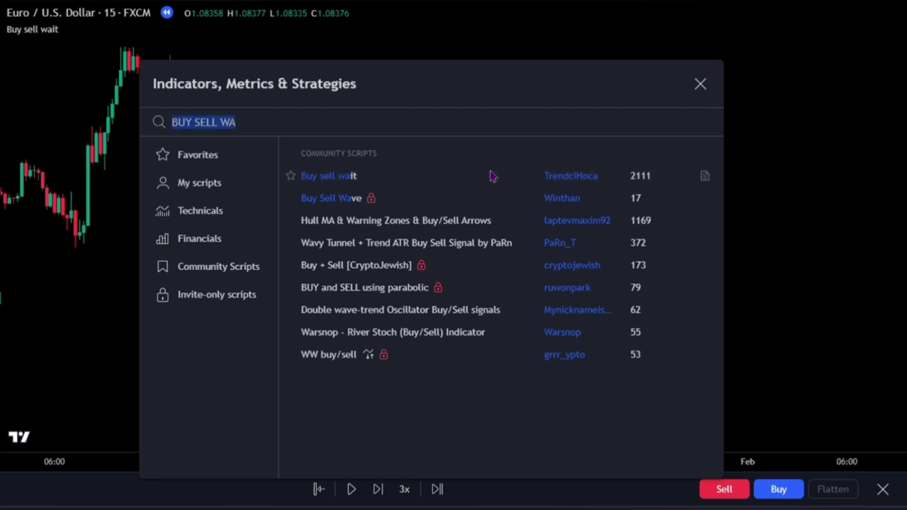
click(701, 83)
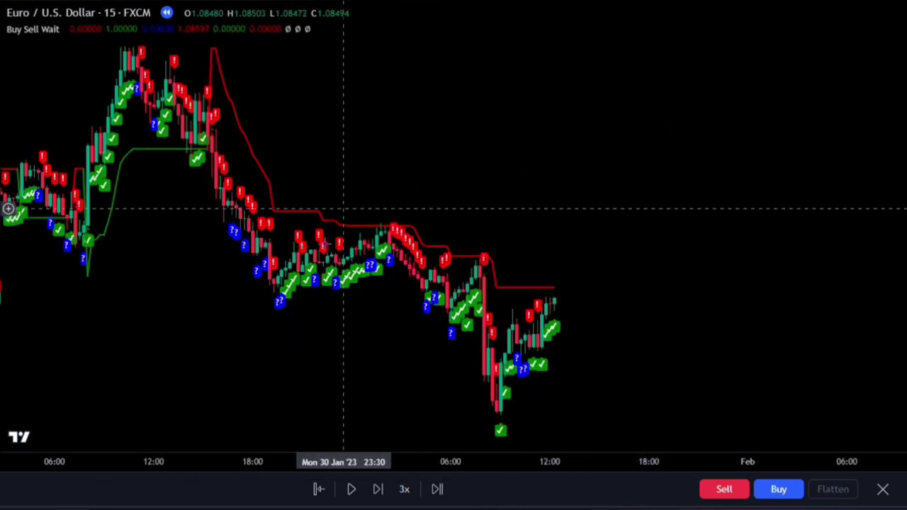
Set the Buy Sell Wait inputs to Stochastic 15, Smooth K 3, Al 200 and Factor 5.
drag(276, 319, 722, 314)
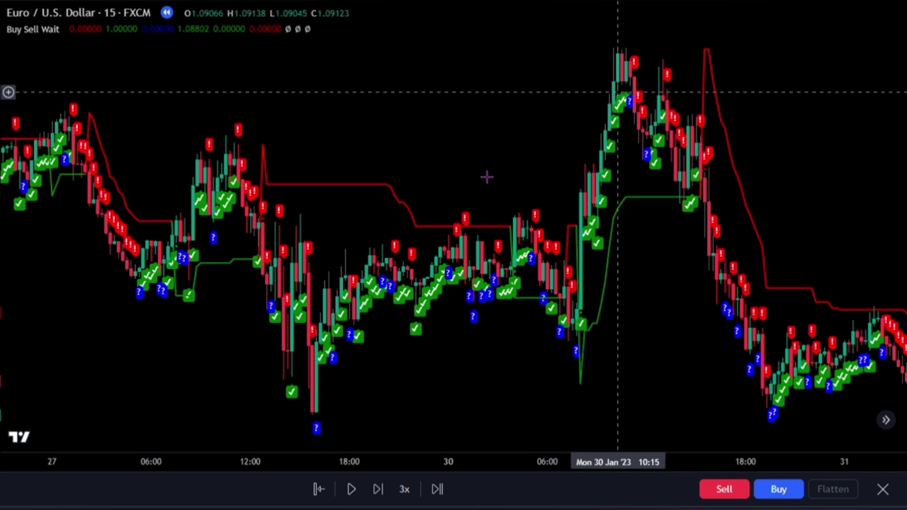
drag(512, 162, 551, 183)
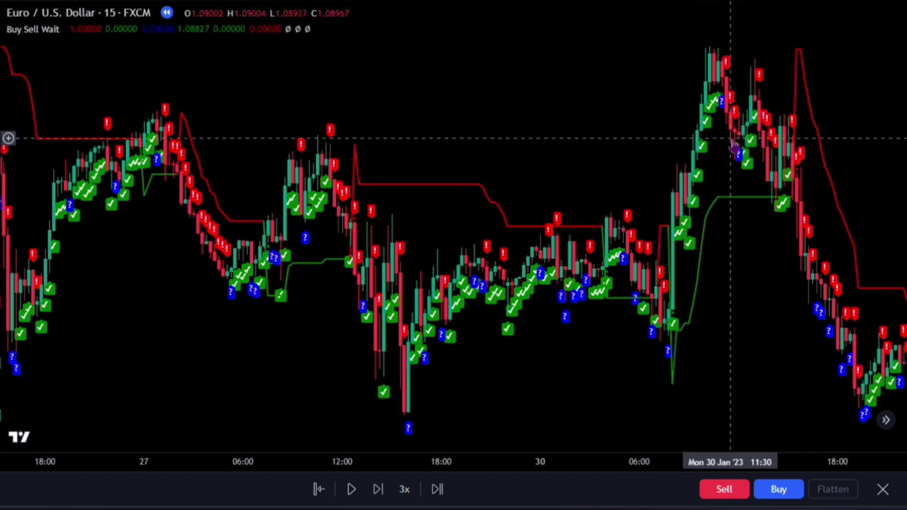
drag(678, 205, 550, 298)
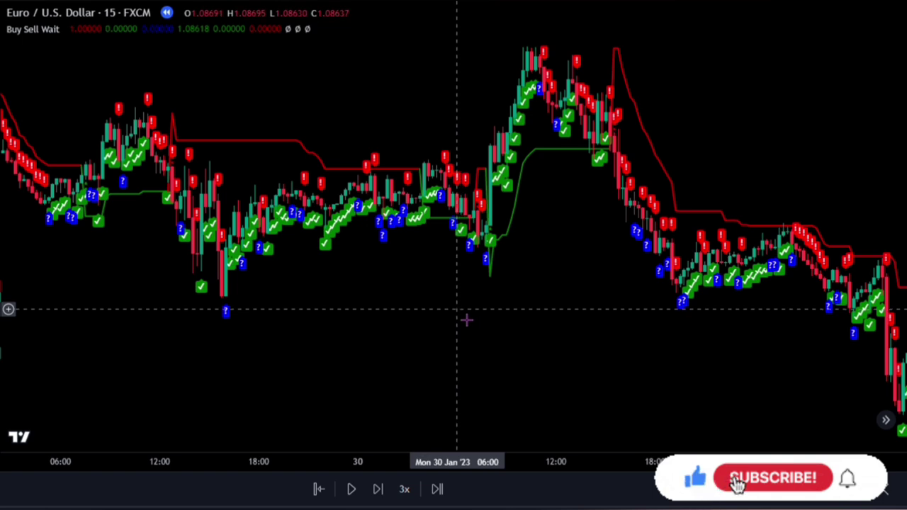
drag(467, 320, 337, 340)
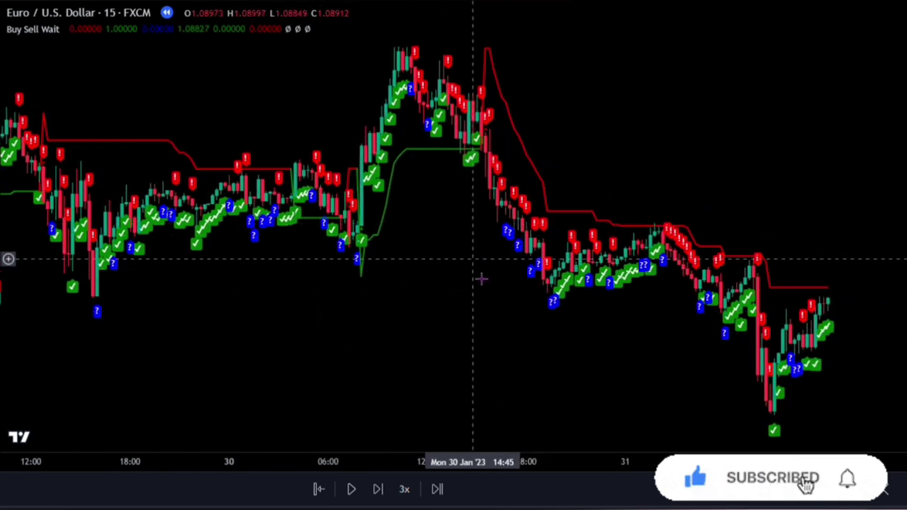
drag(488, 324, 478, 328)
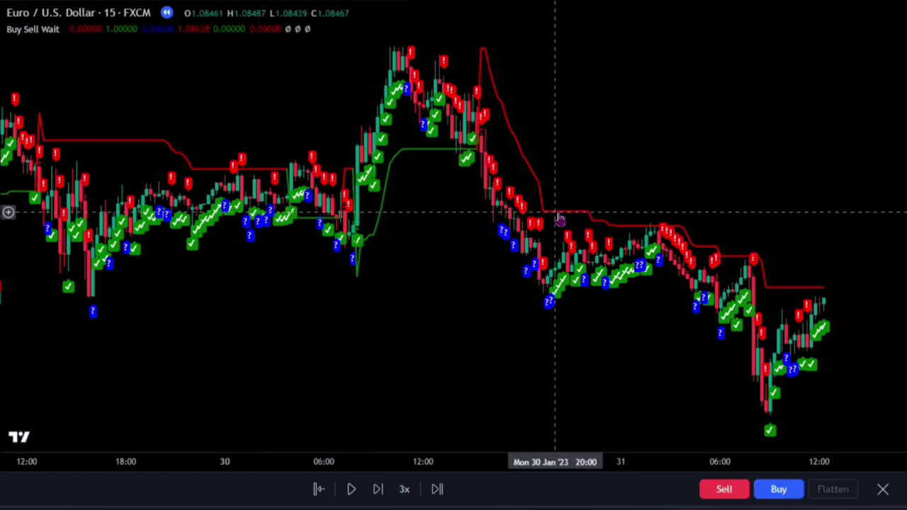
click(555, 212)
double_click(557, 215)
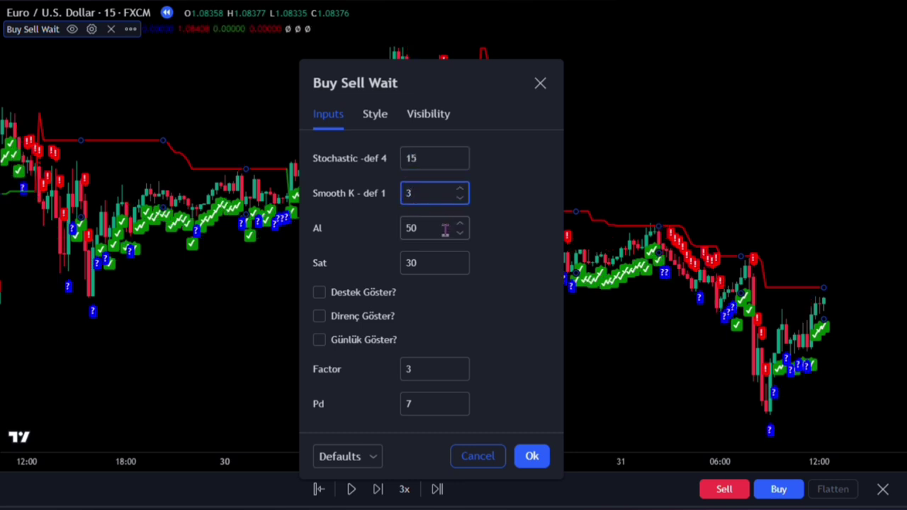
text(200)
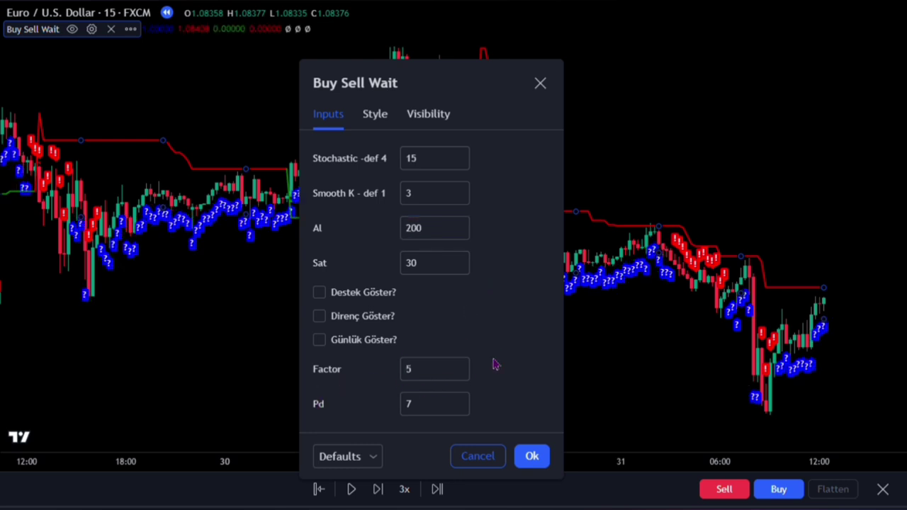
click(532, 455)
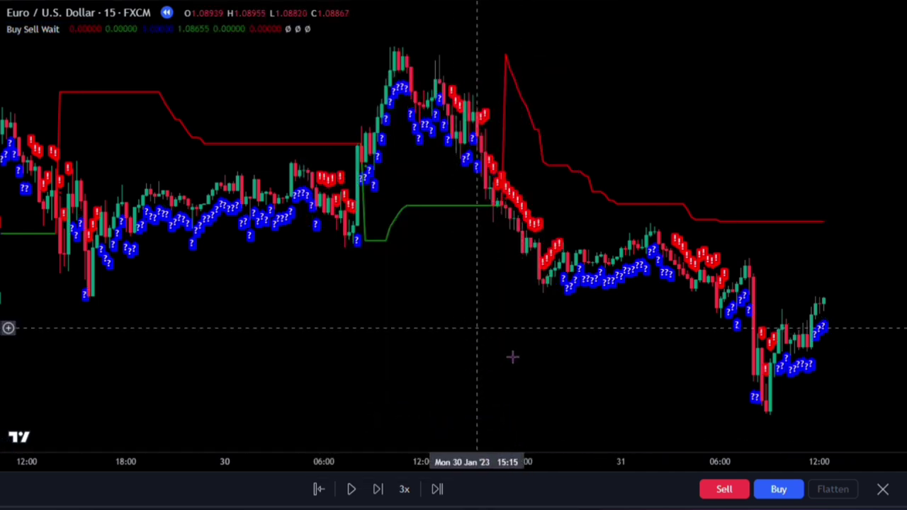
Advance the bar replay to 00:30 on 1 February and mark the buy entry with a green upward arrow under the candle.
drag(611, 377, 49, 358)
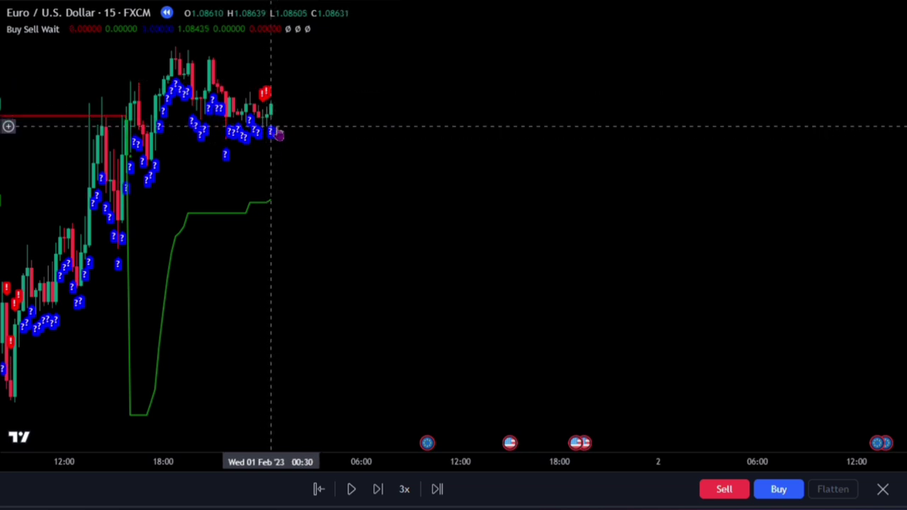
mouse_move(272, 175)
mouse_down()
mouse_move(269, 134)
mouse_move(268, 195)
mouse_up()
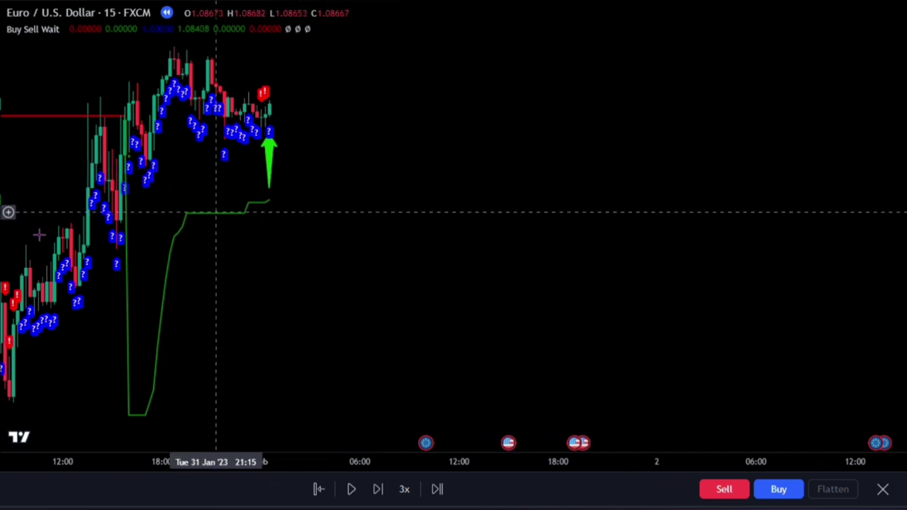
Advance the bar replay to 09:00 on 2 February and mark the sell entry with a red downward arrow above the candle.
click(351, 488)
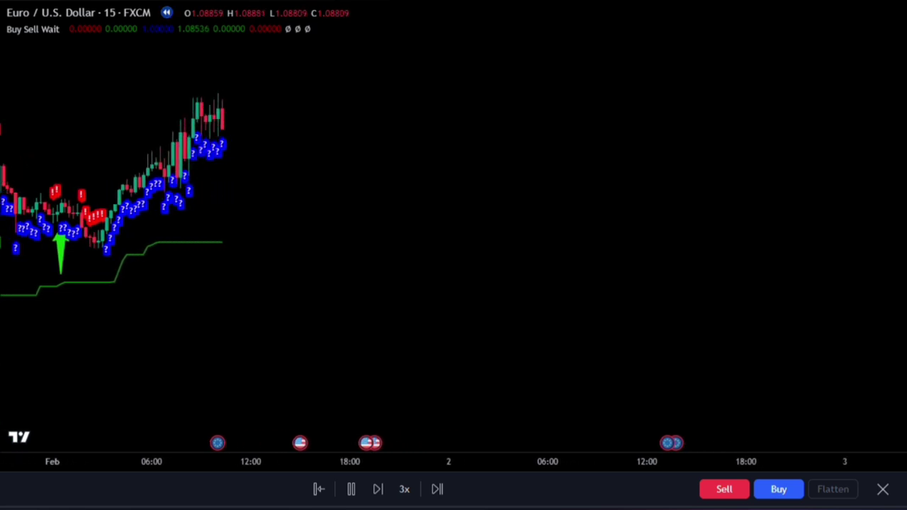
drag(437, 347, 522, 375)
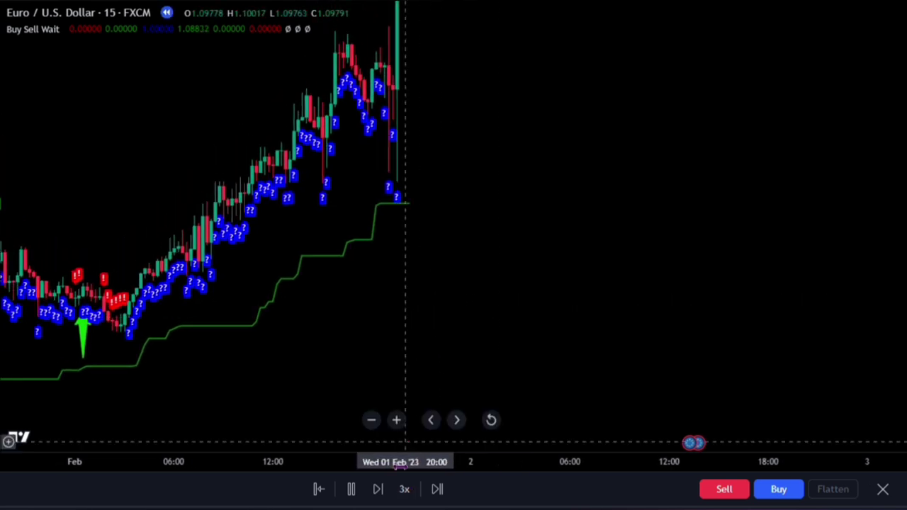
click(351, 489)
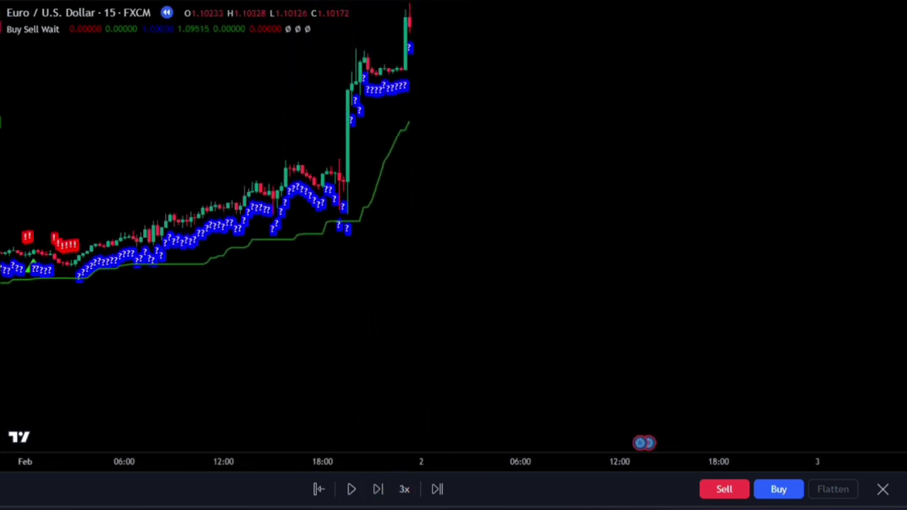
click(350, 495)
click(351, 494)
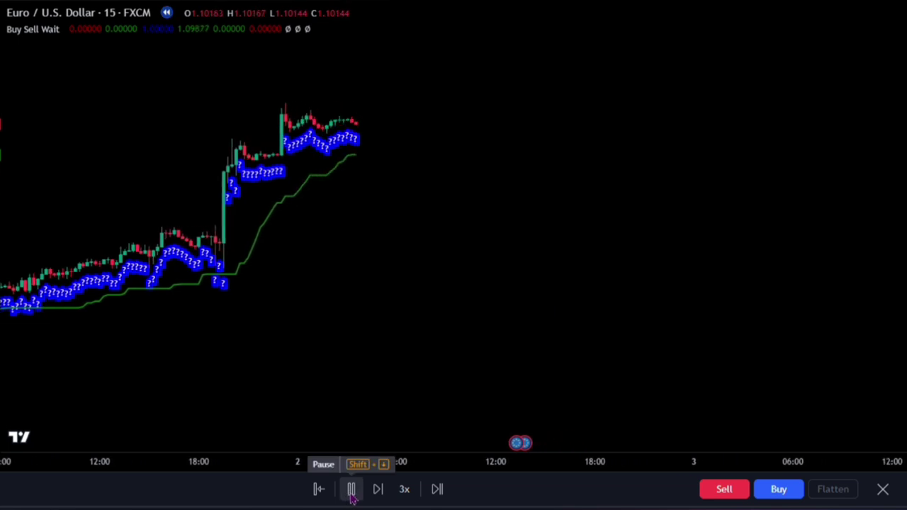
click(351, 495)
click(351, 495)
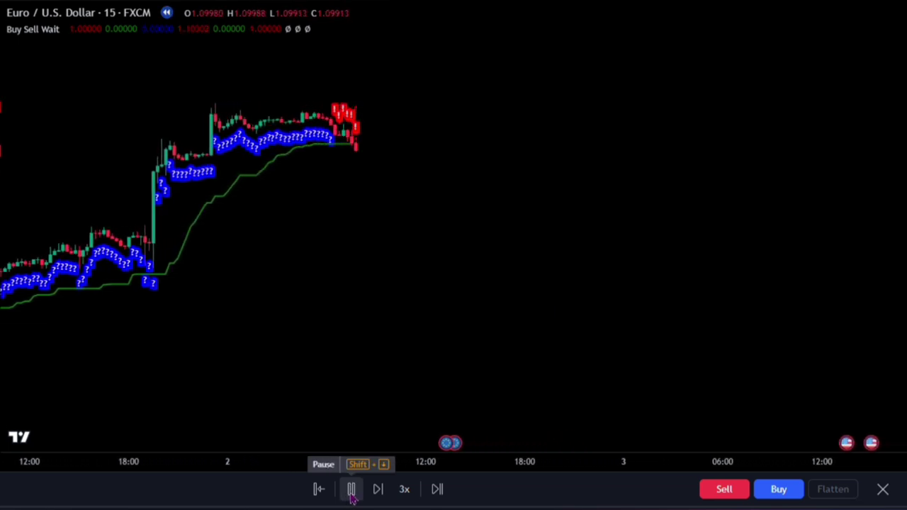
click(351, 496)
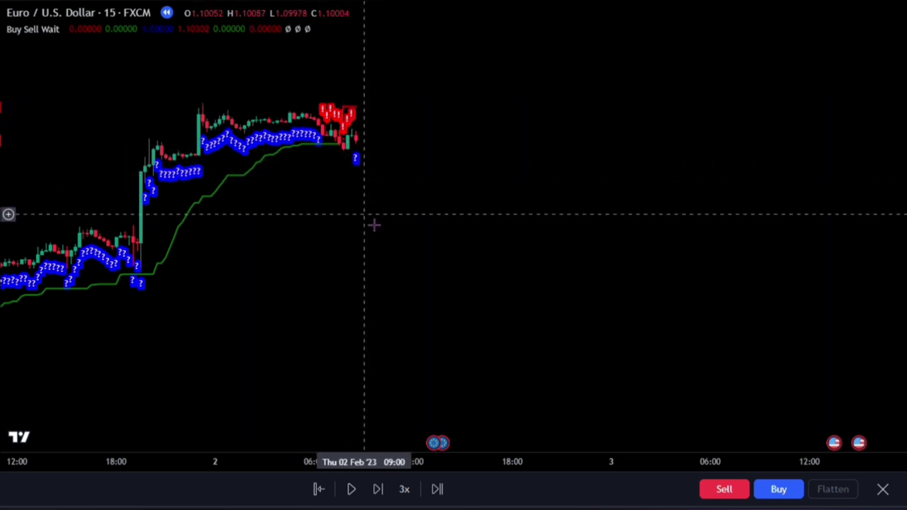
key(shift+Right)
key(shift+Right)
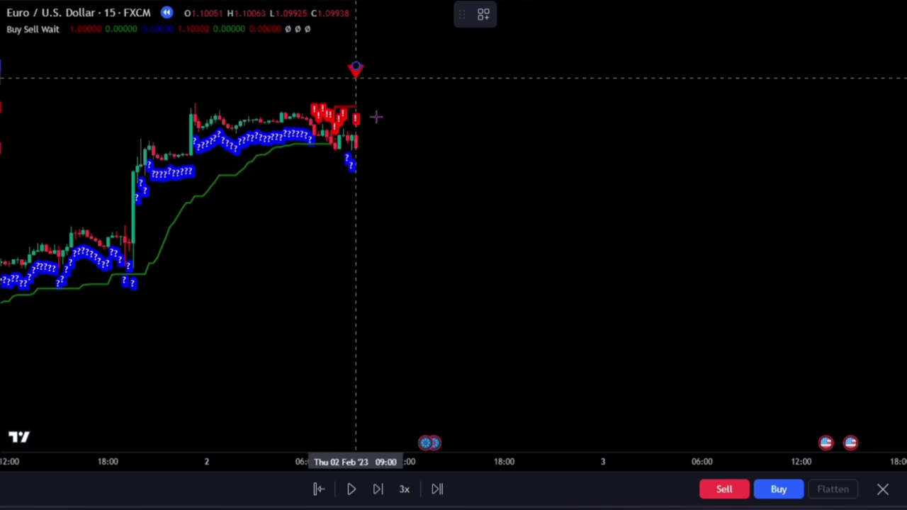
Play the replay into the morning of 3 February and move the green buy arrow further below the 1 February candles.
click(350, 489)
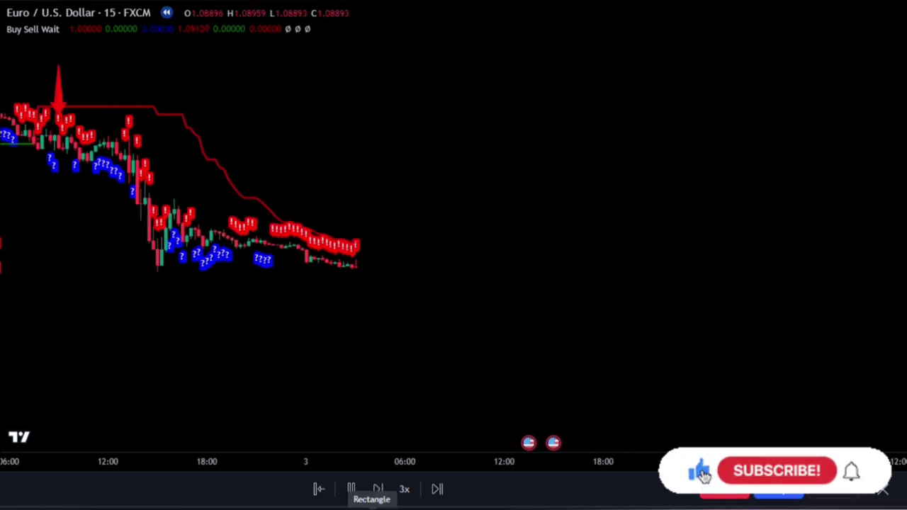
click(351, 499)
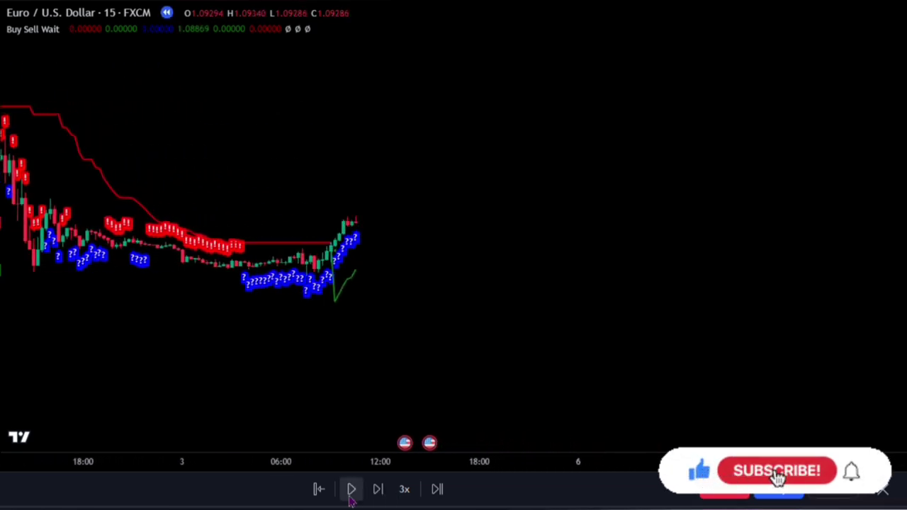
scroll(474, 340, left, 10)
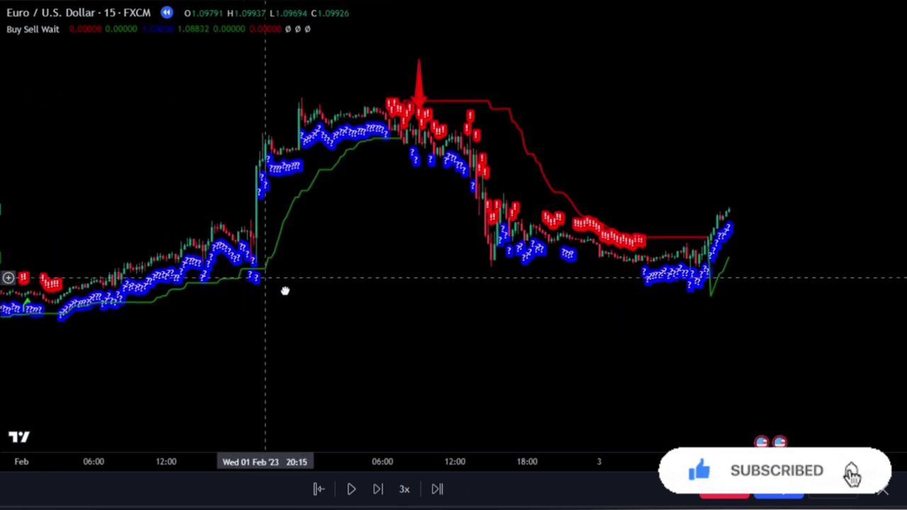
click(44, 342)
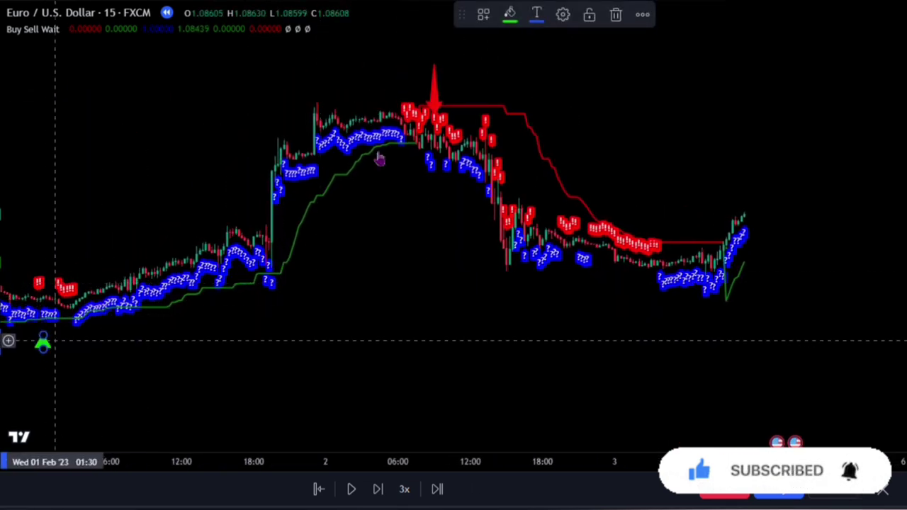